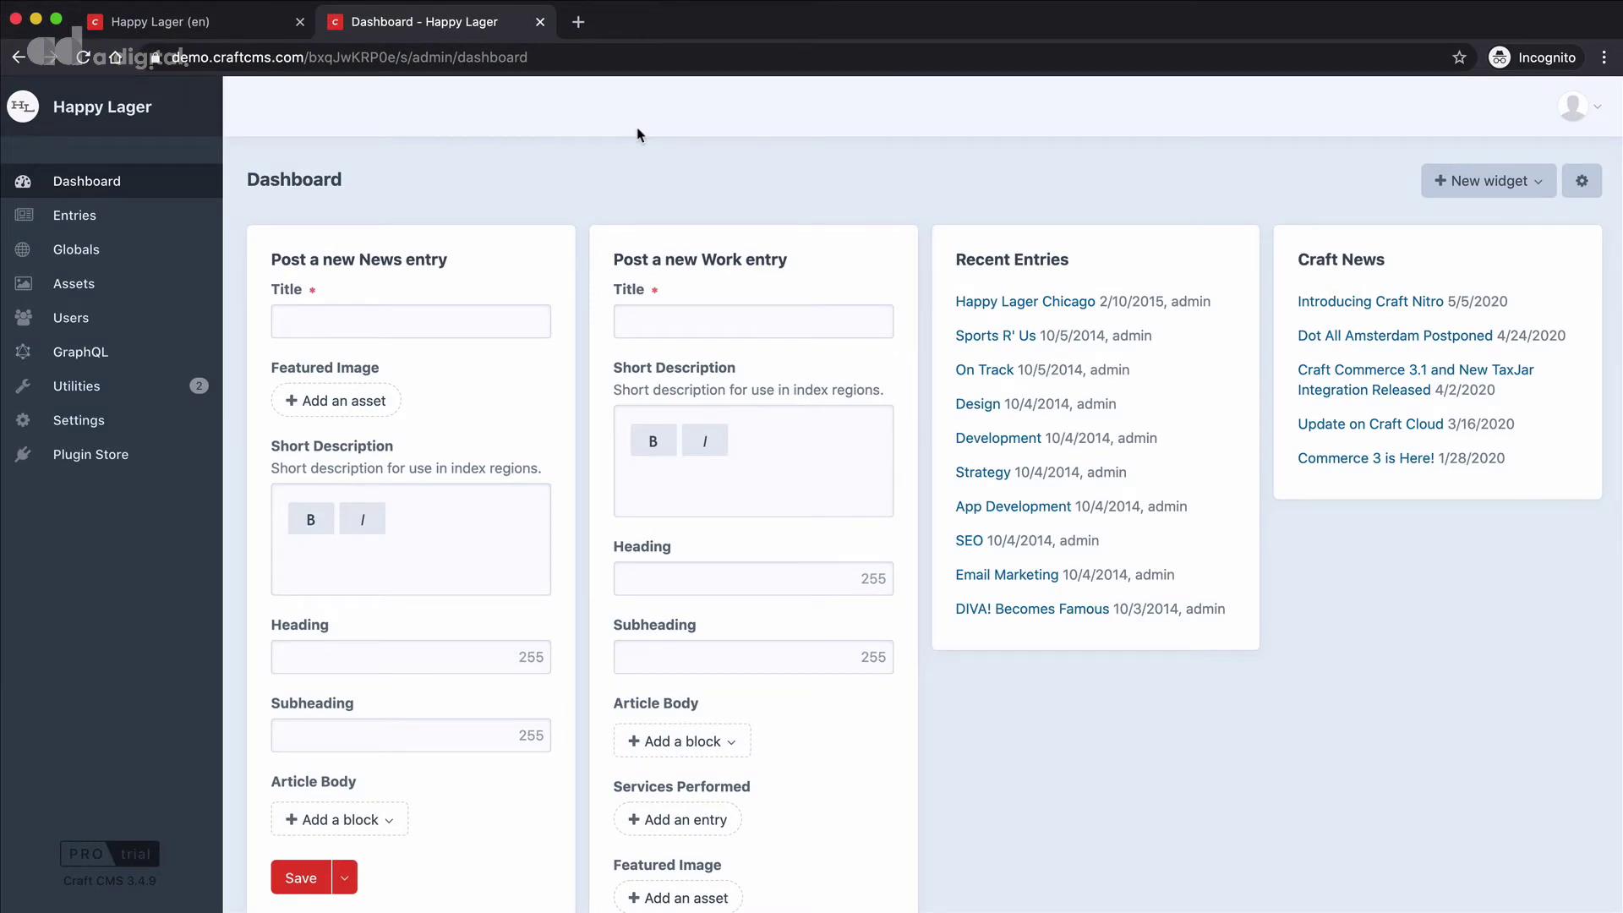
- Open the Assets section from the left sidebar to list the site's images
click(126, 295)
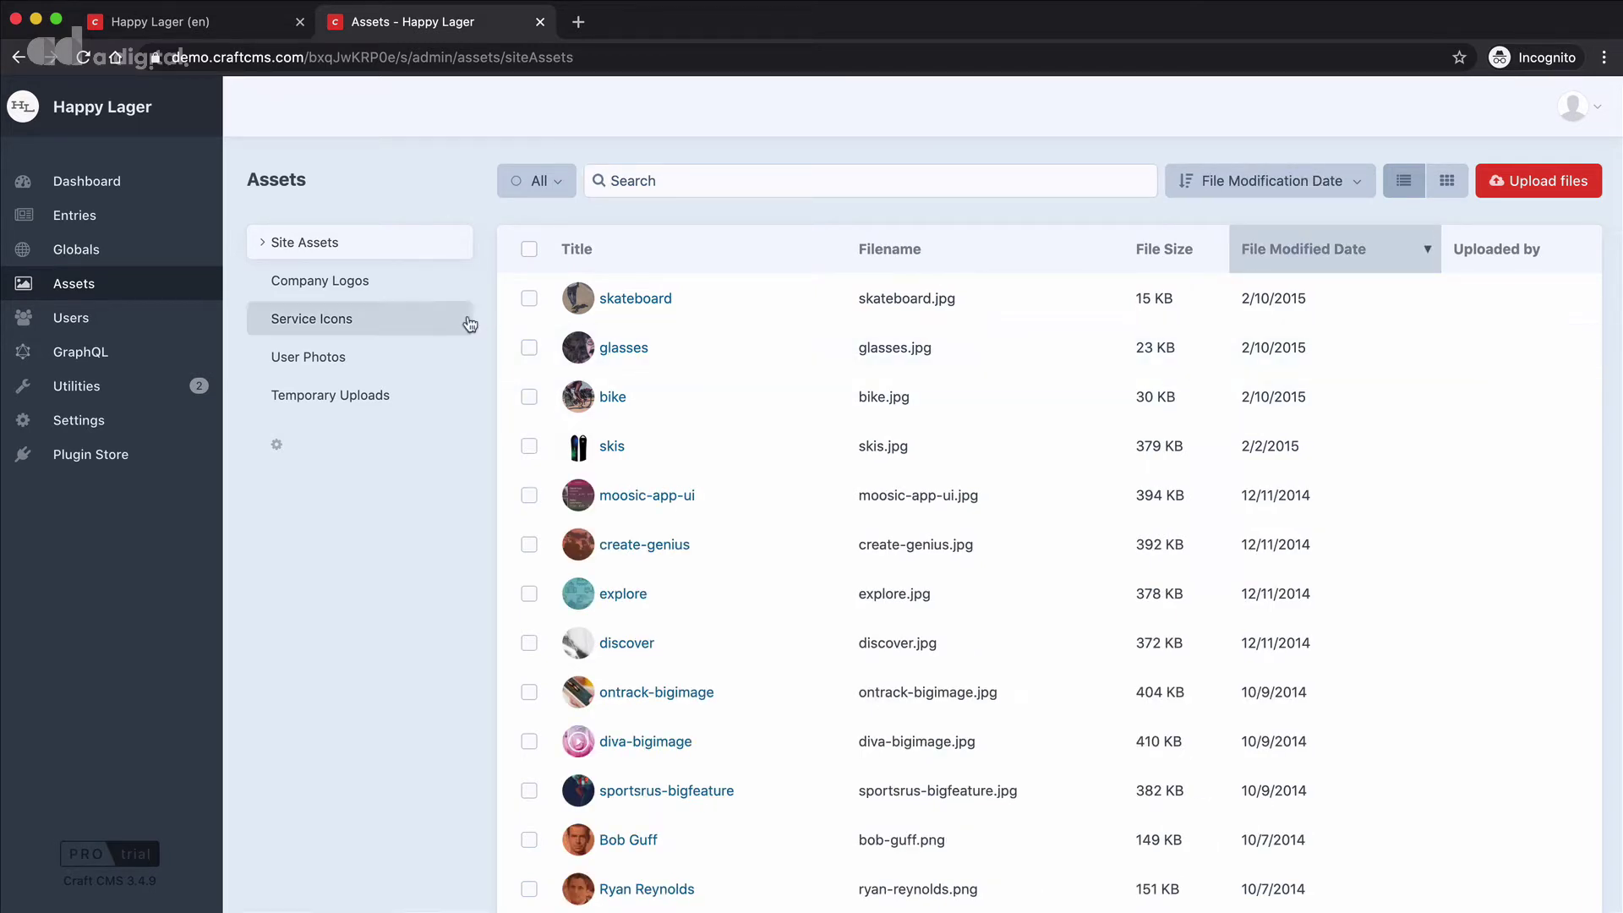
click(298, 283)
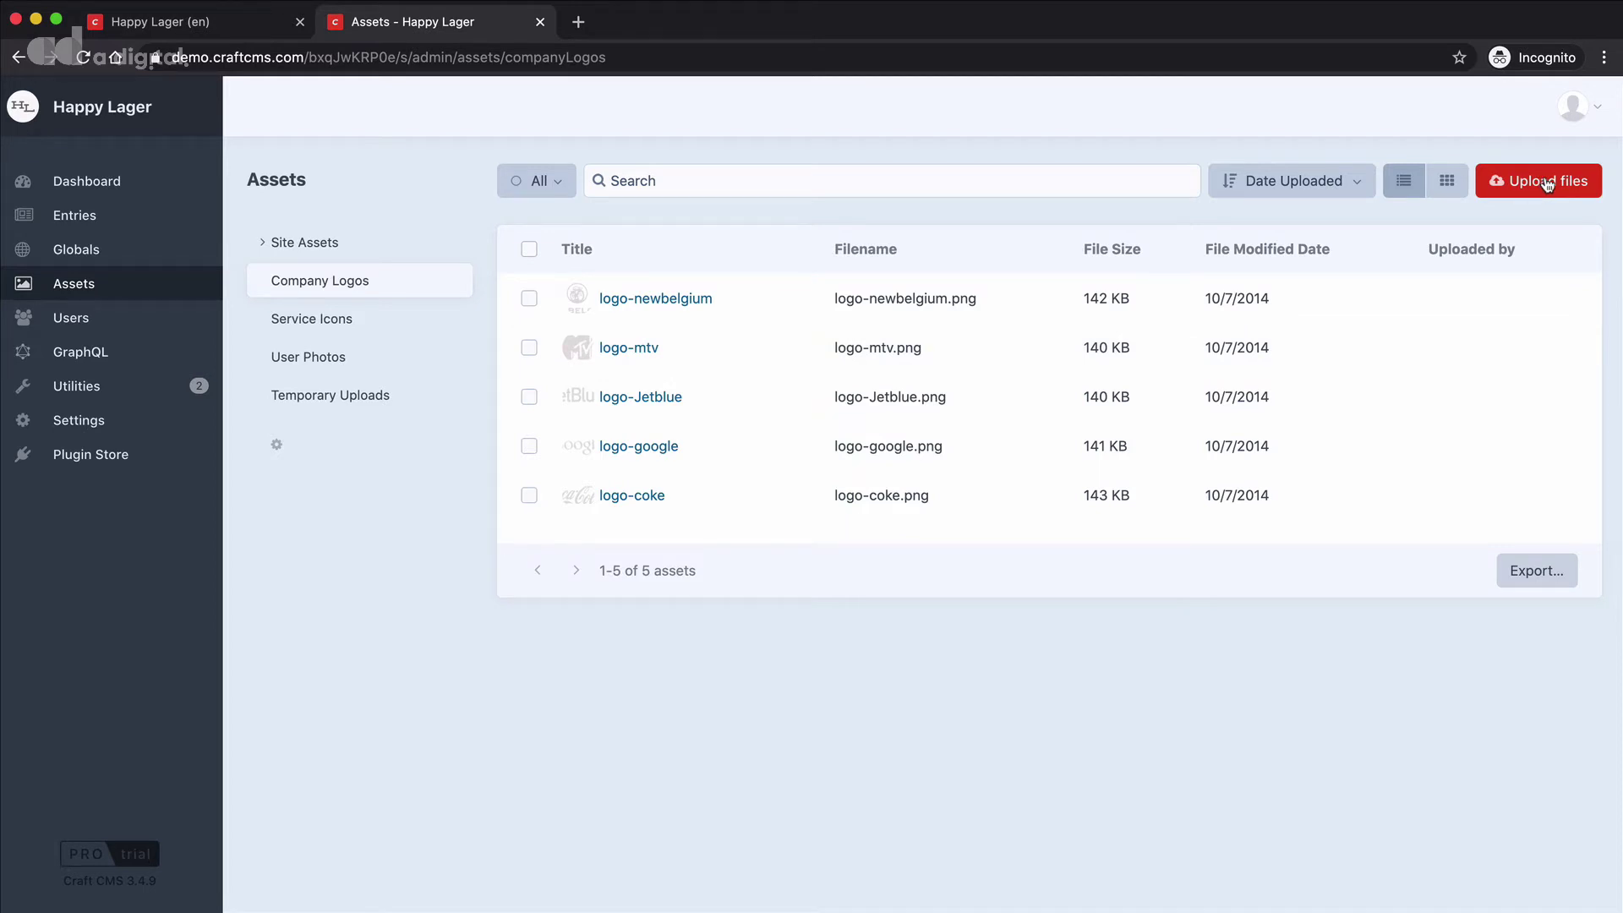
click(321, 243)
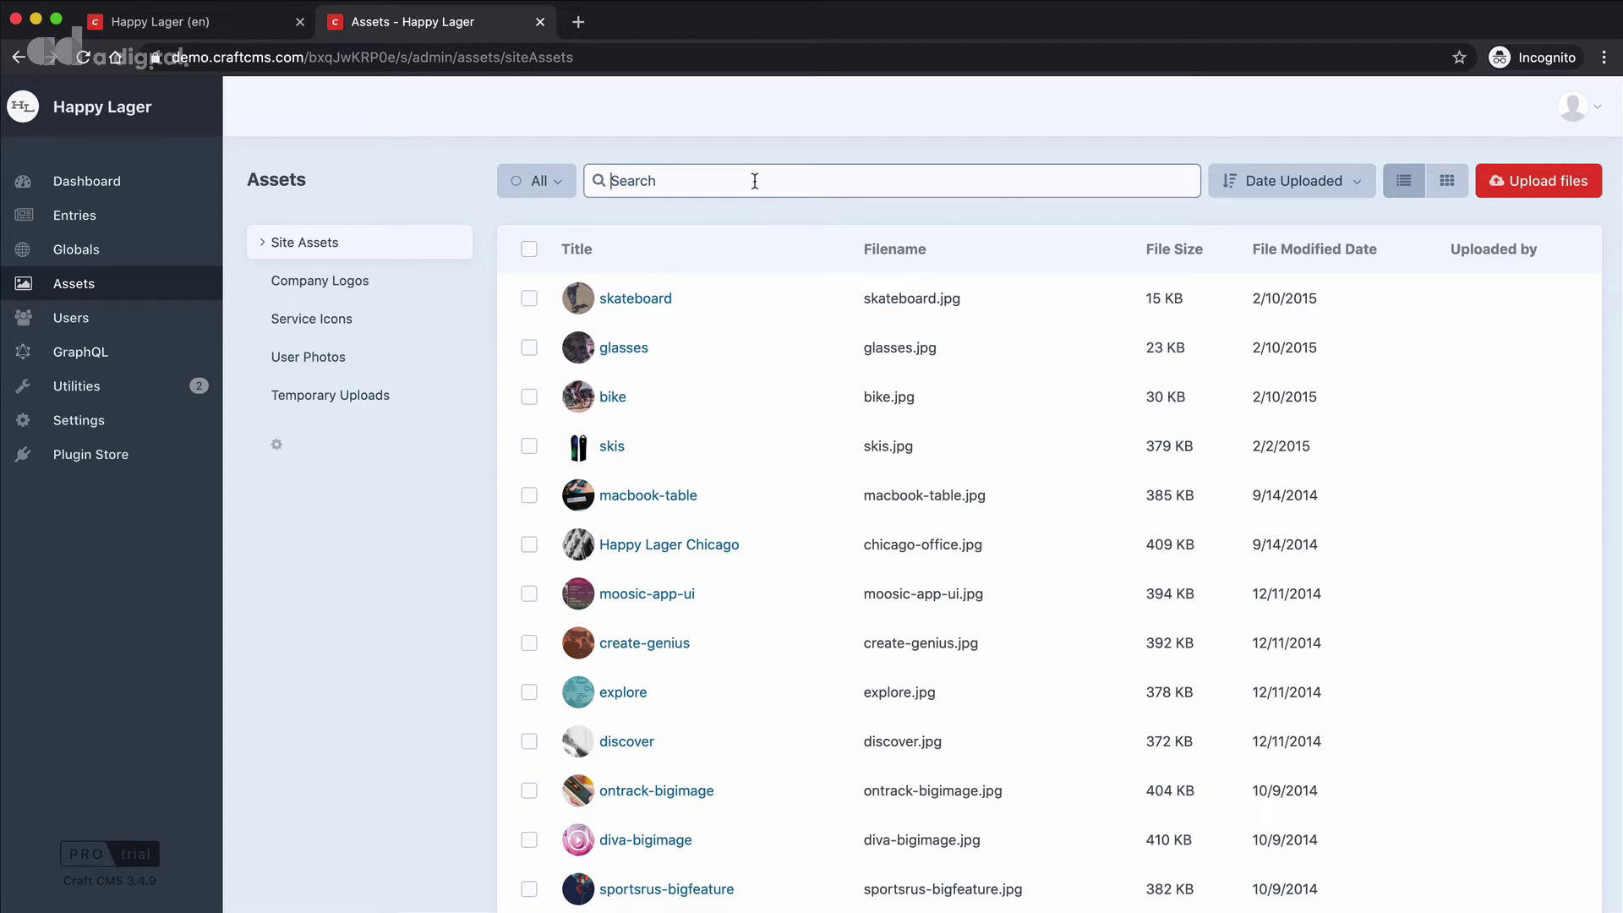
- Search for 'skate' in grid view, then clear the search and return to the thumbnail grid via list view
text(skate)
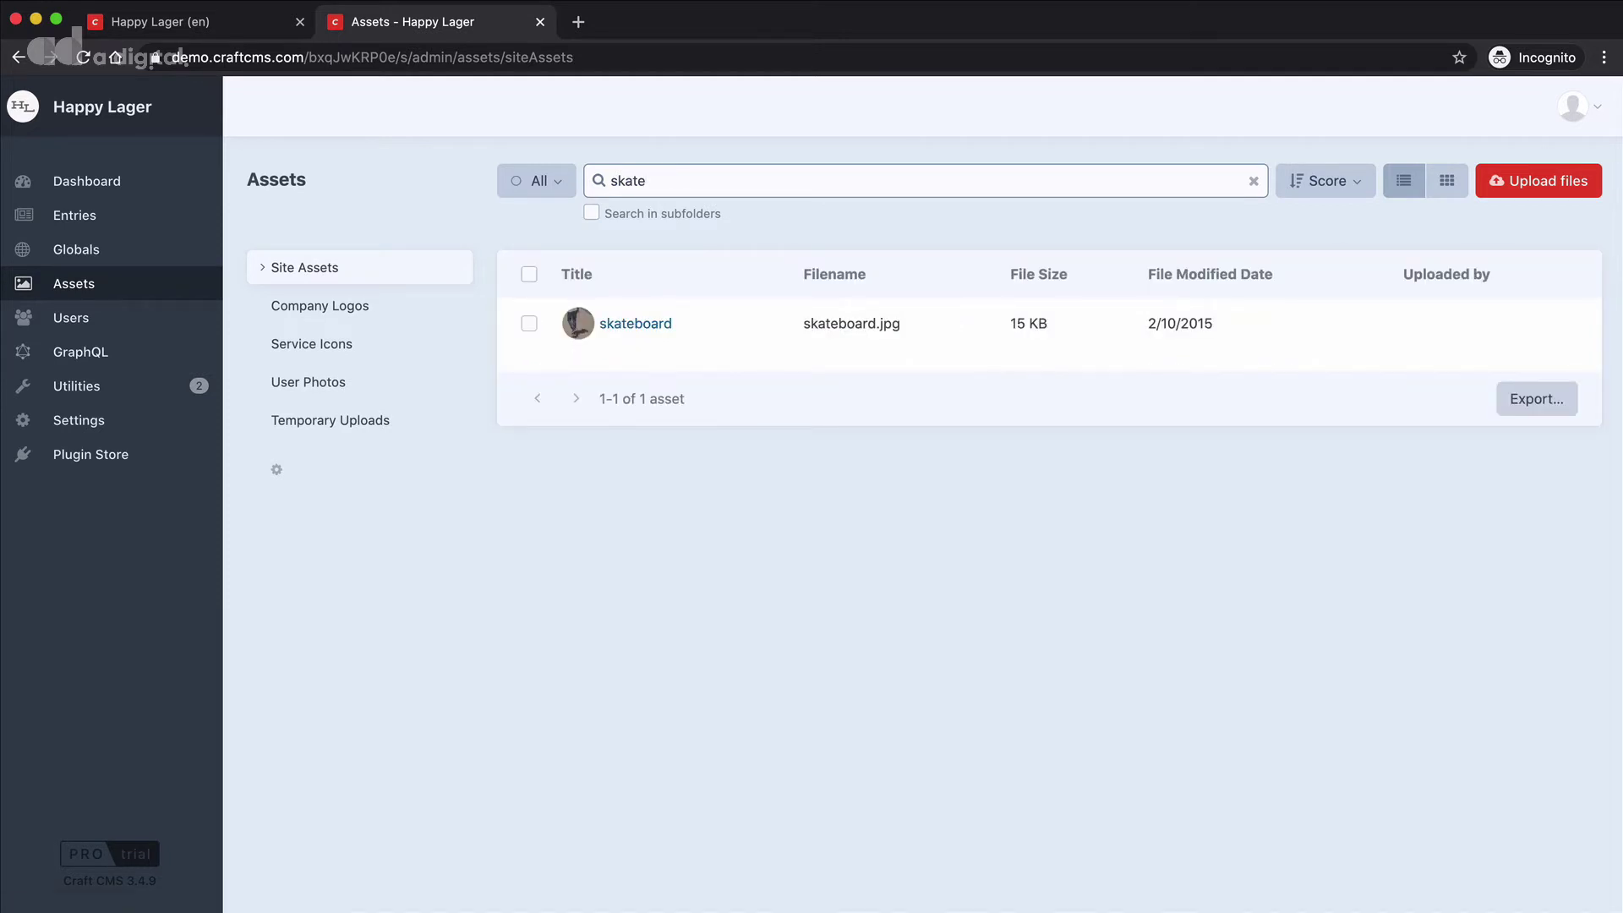
click(1448, 180)
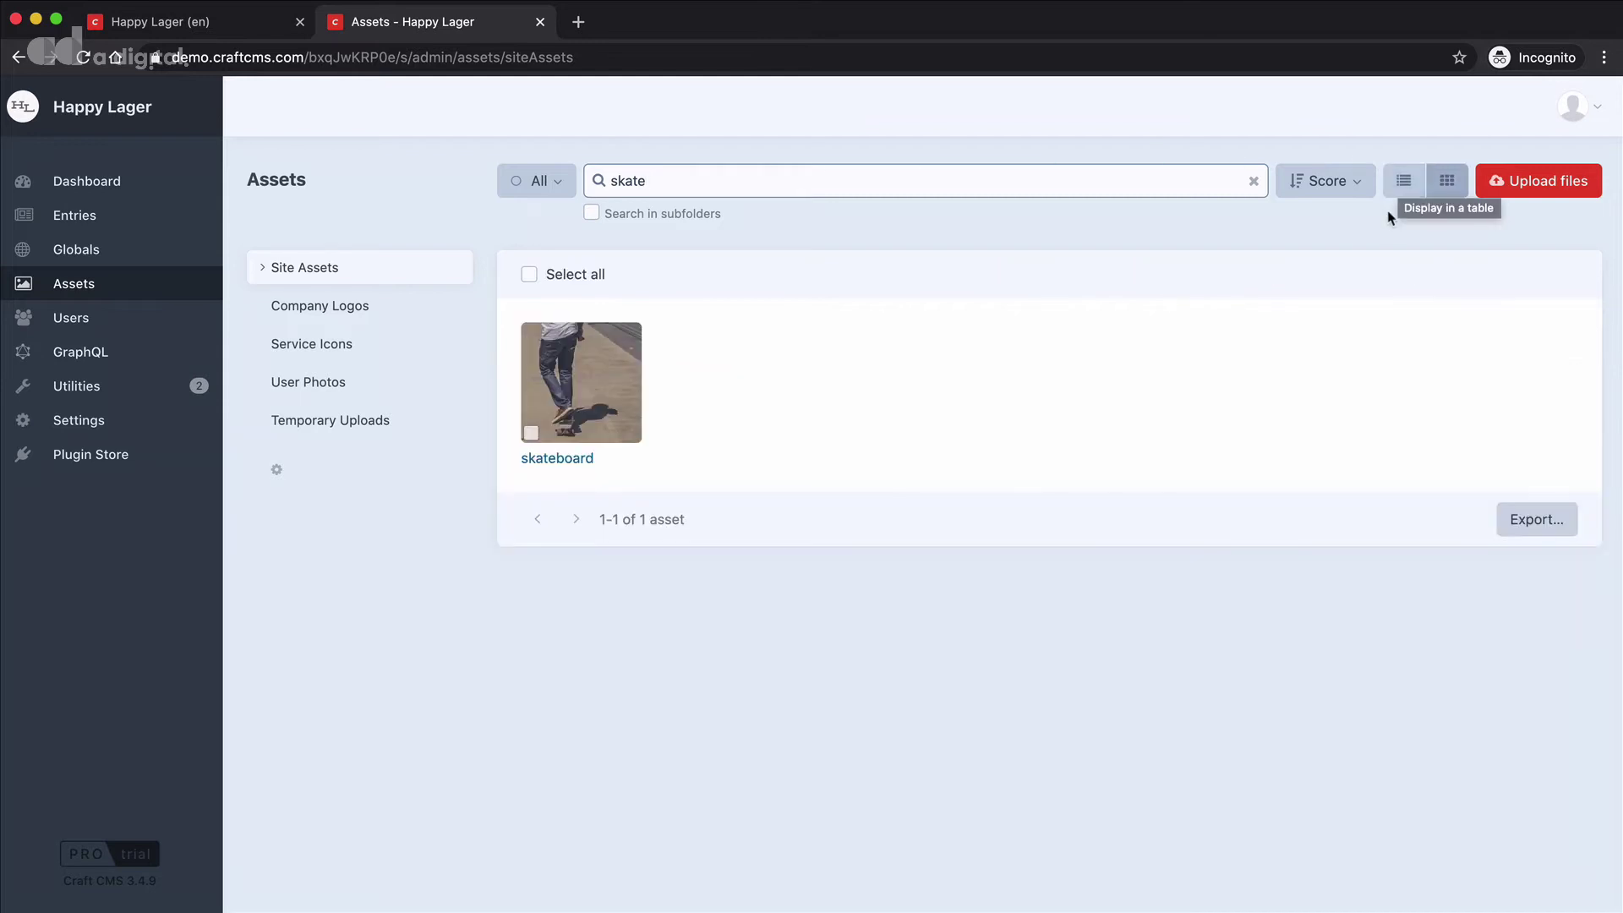
click(1252, 184)
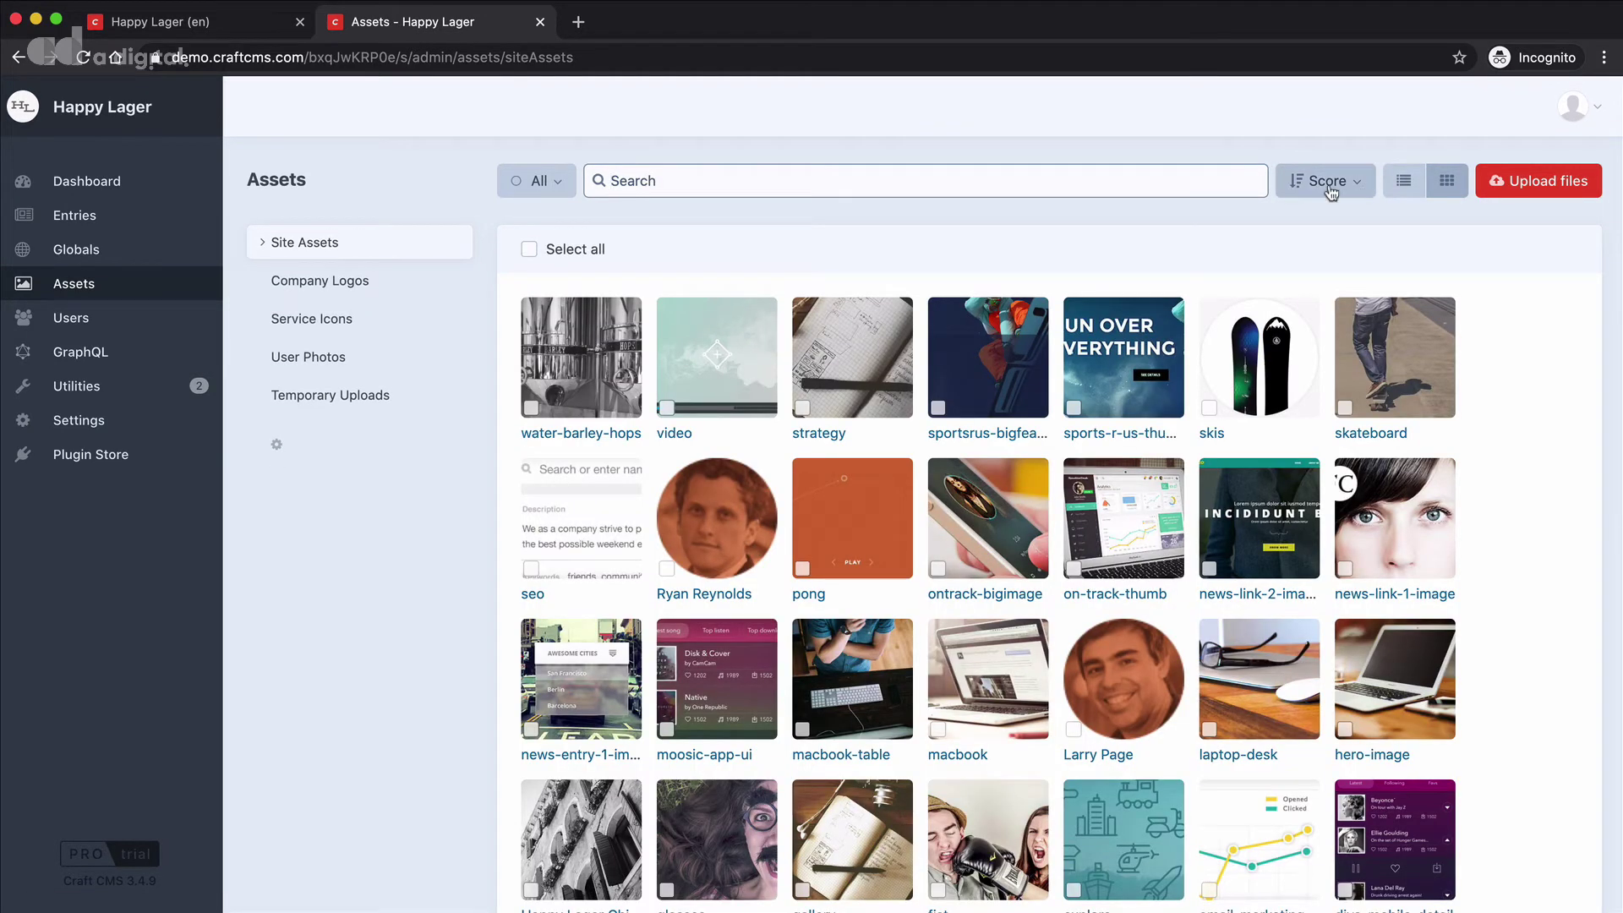
click(1403, 179)
click(1454, 180)
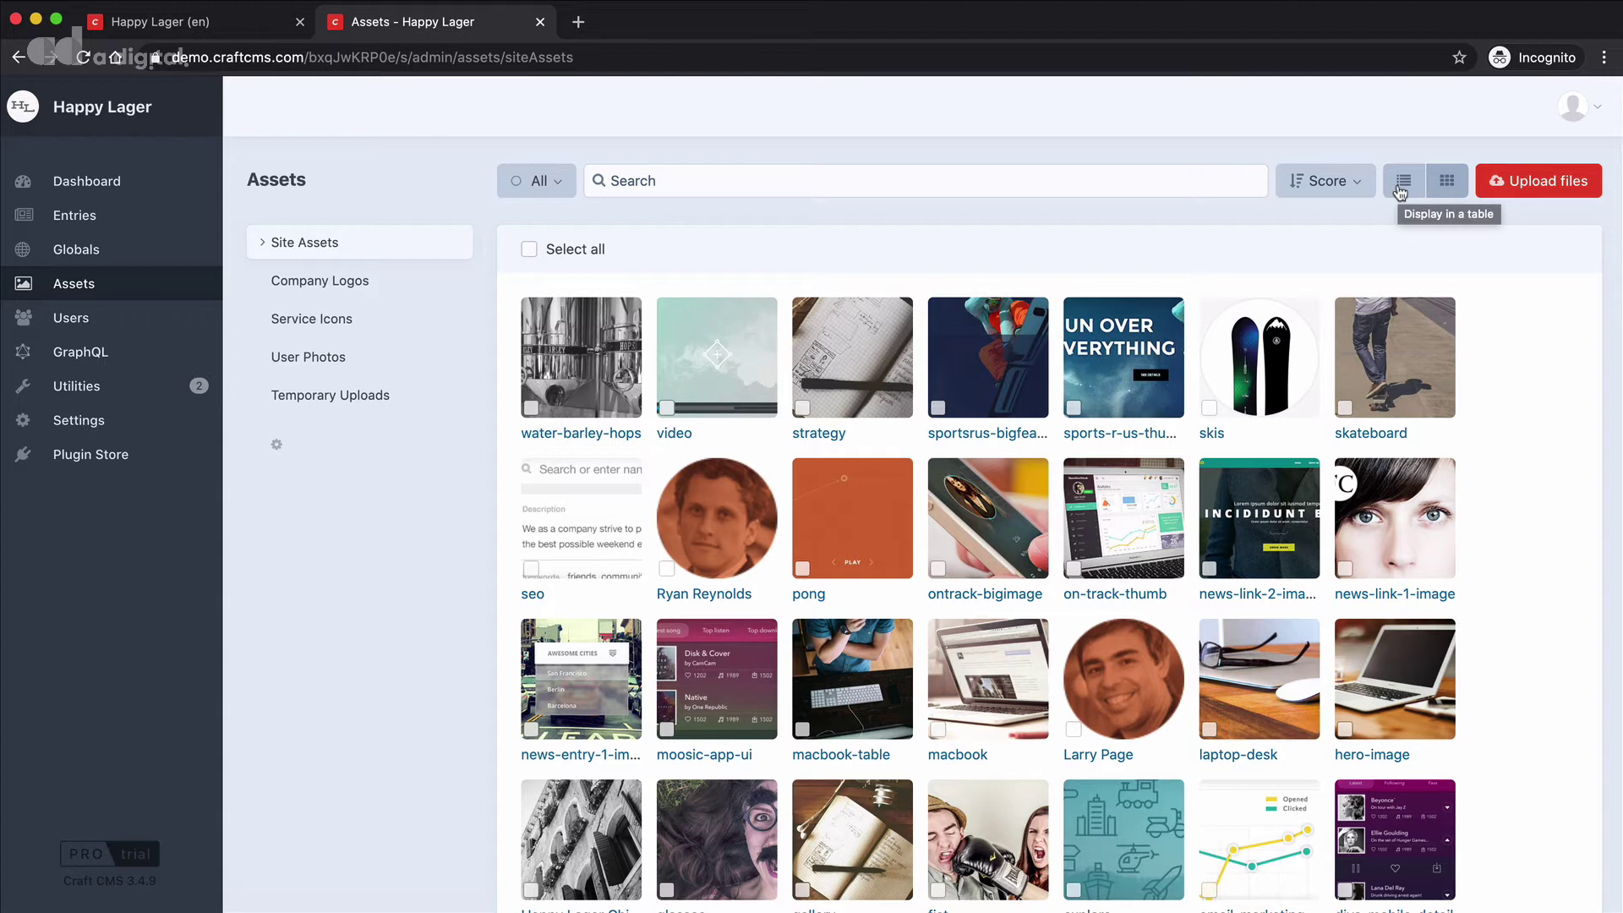
- Open the strategy thumbnail's edit panel showing filename strategy.jpg and title strategy
double_click(852, 368)
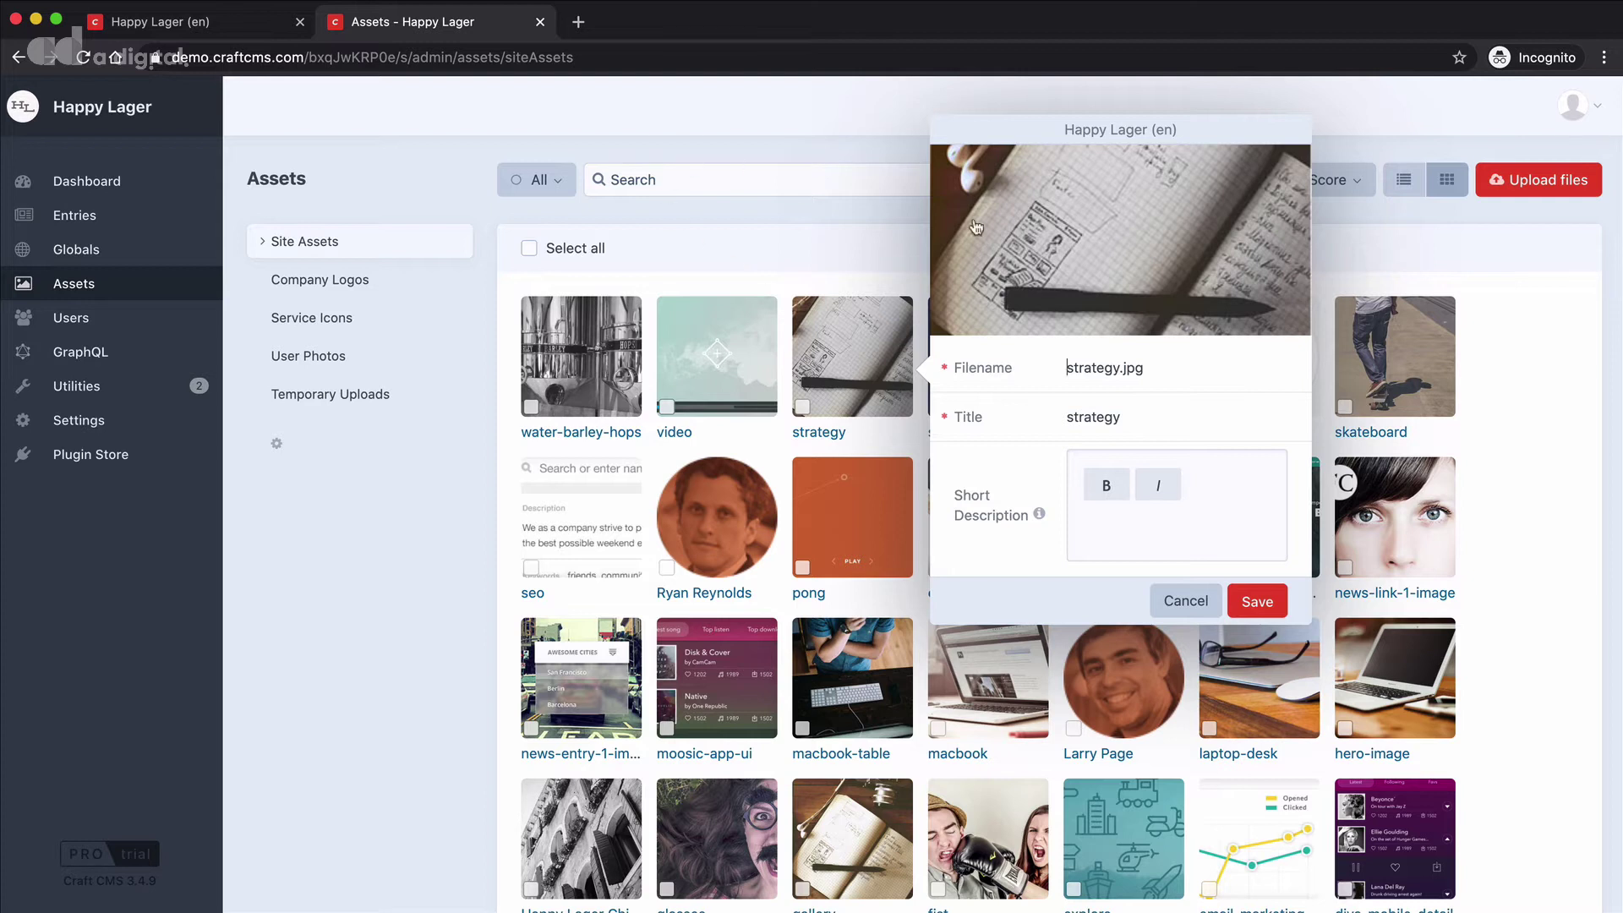
mouse_move(1079, 237)
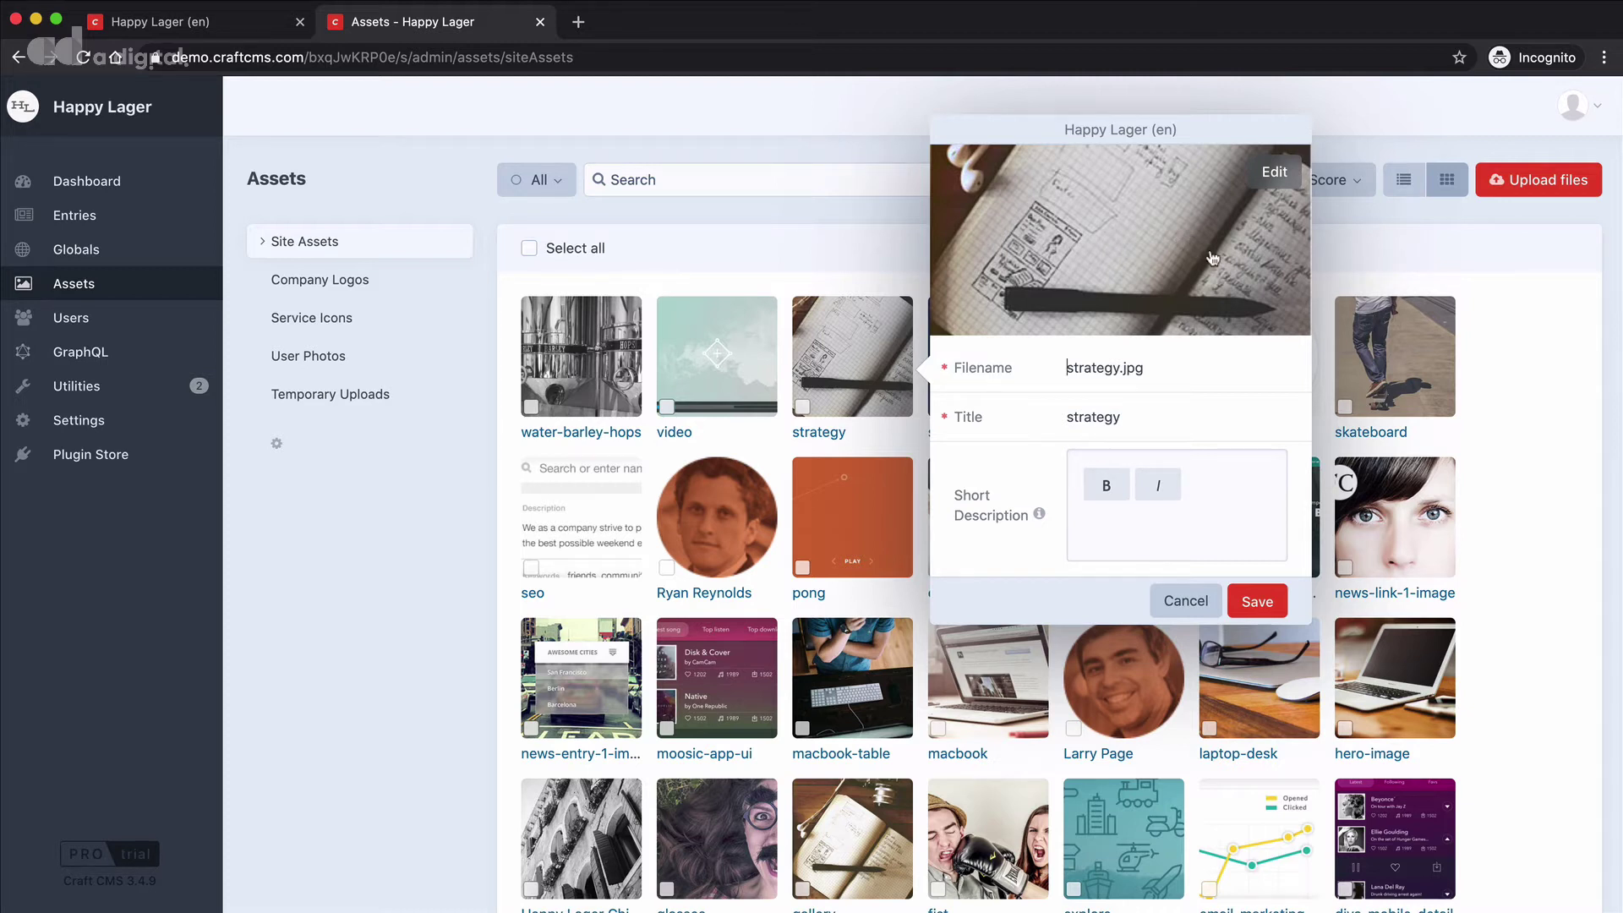
click(1276, 174)
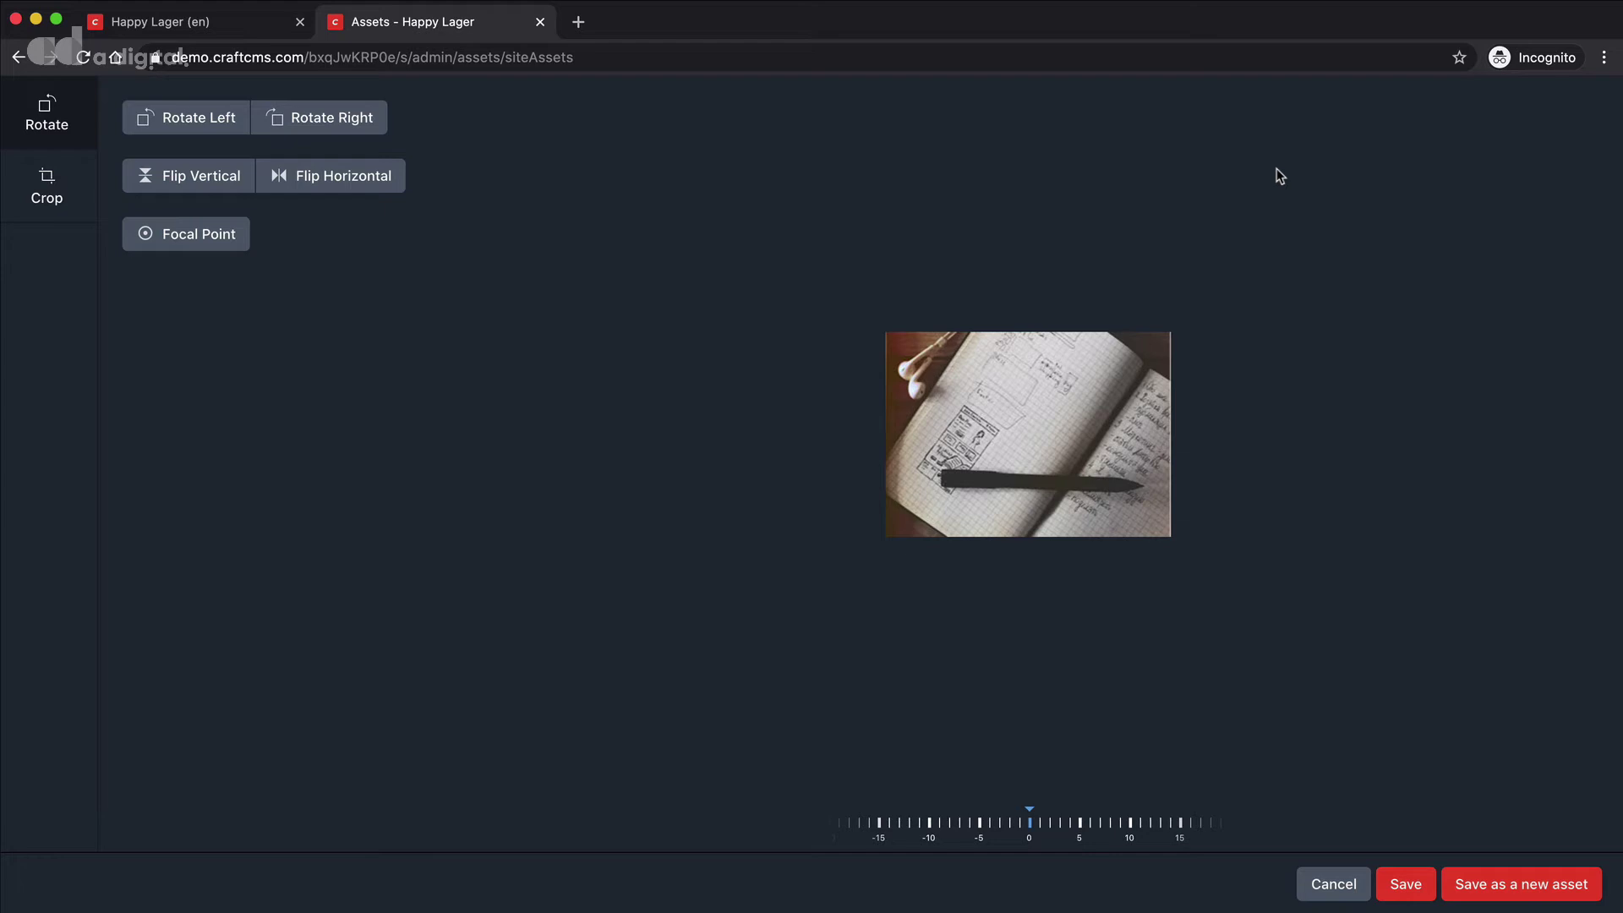
click(186, 118)
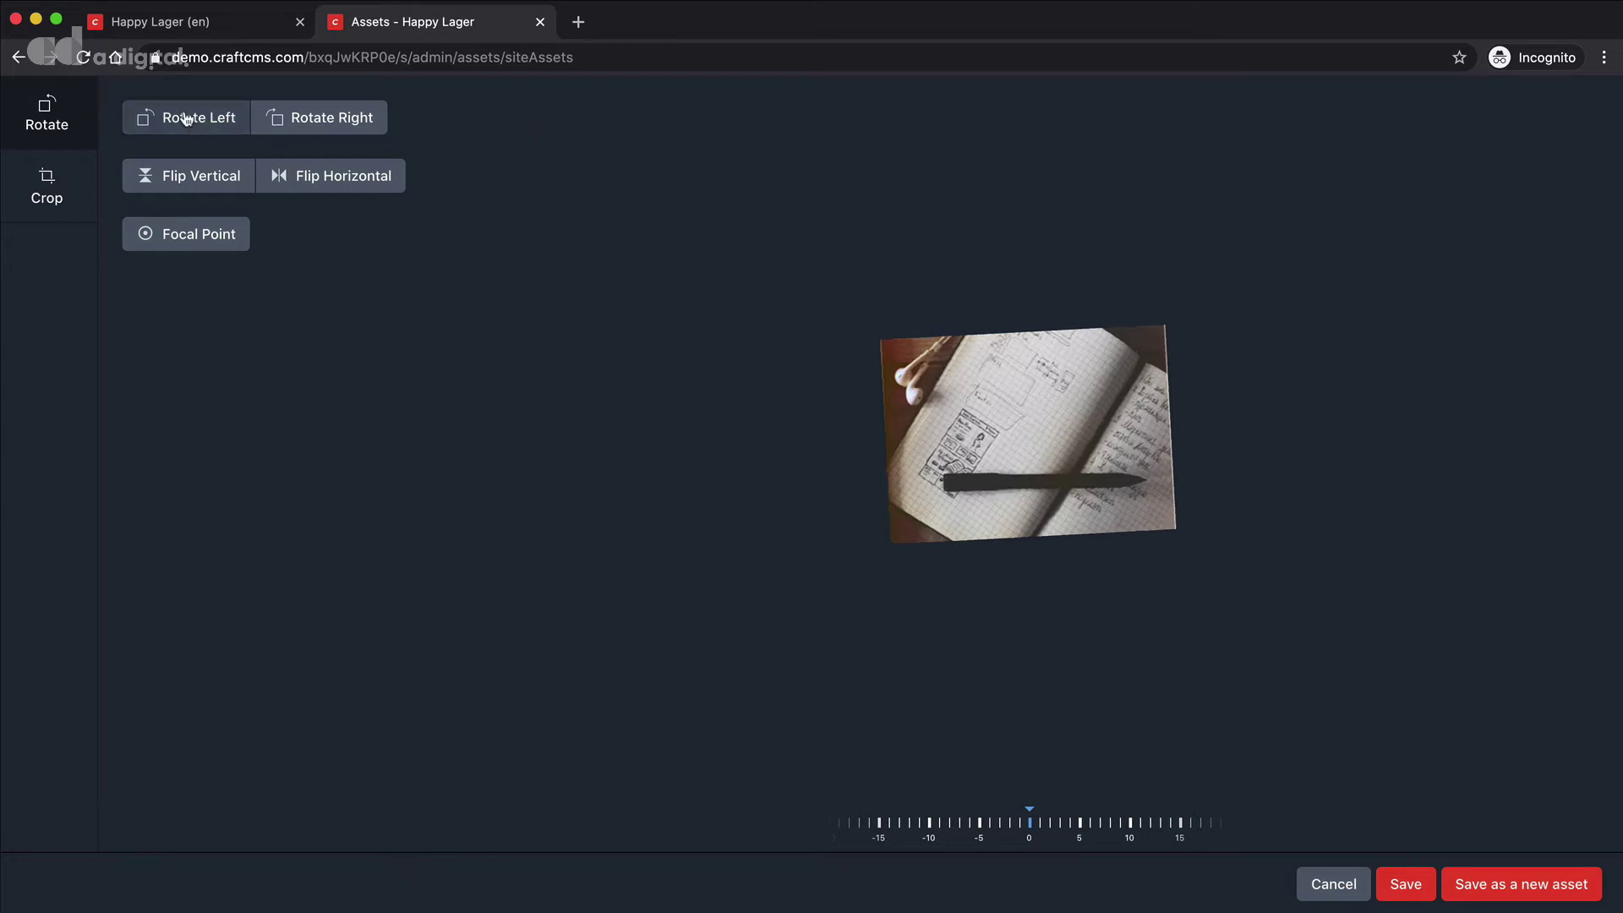
click(186, 118)
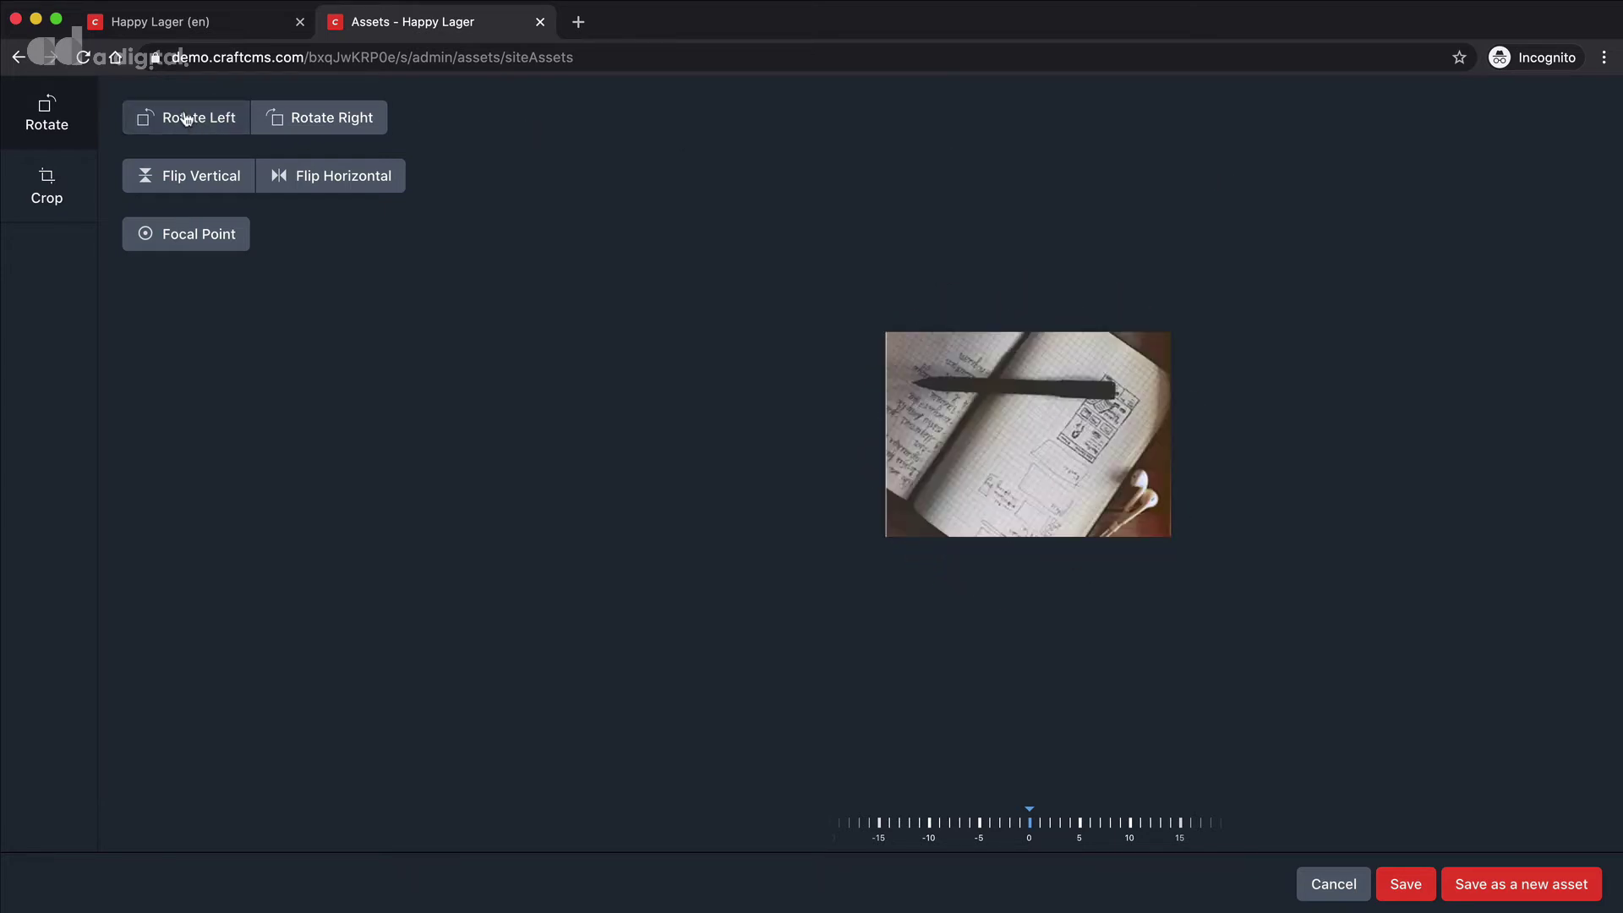
click(306, 119)
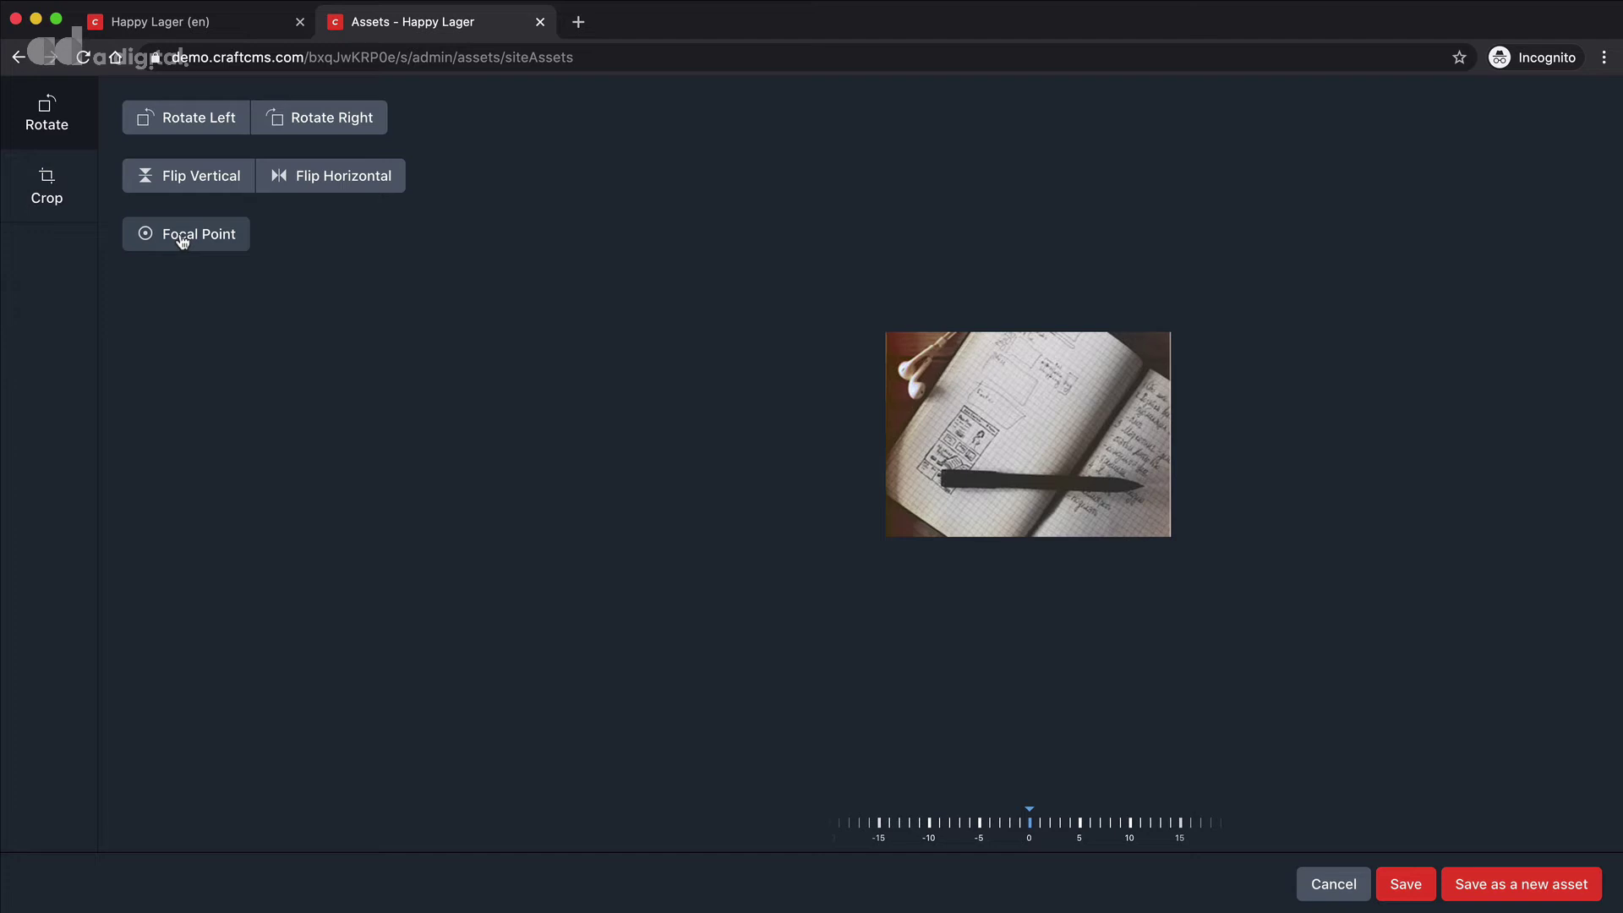
click(50, 203)
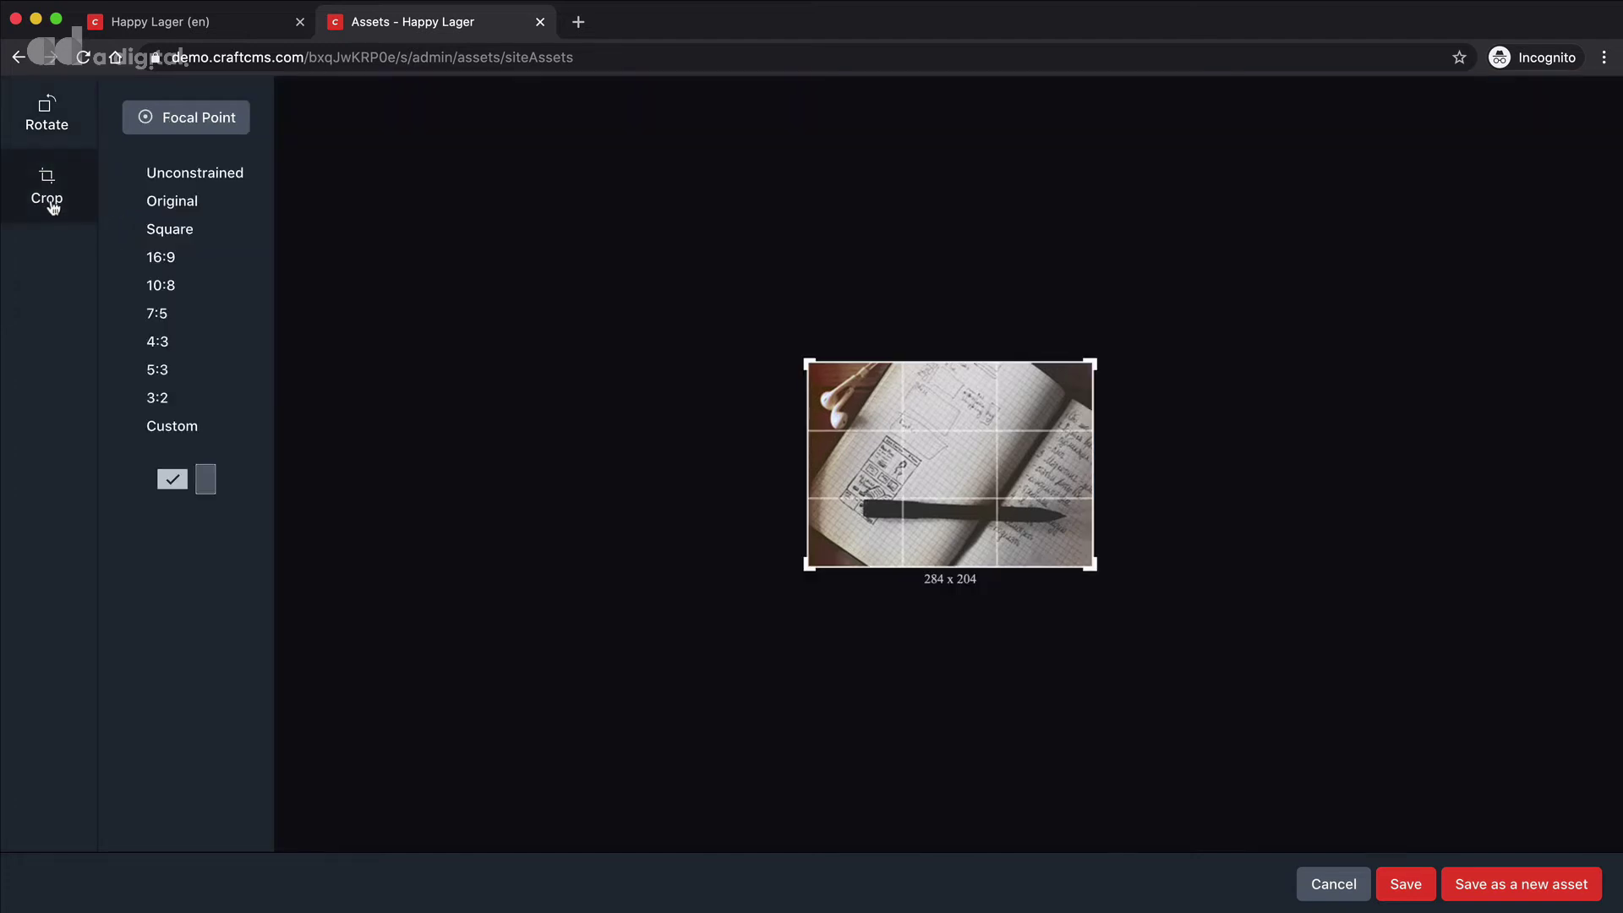
click(1341, 887)
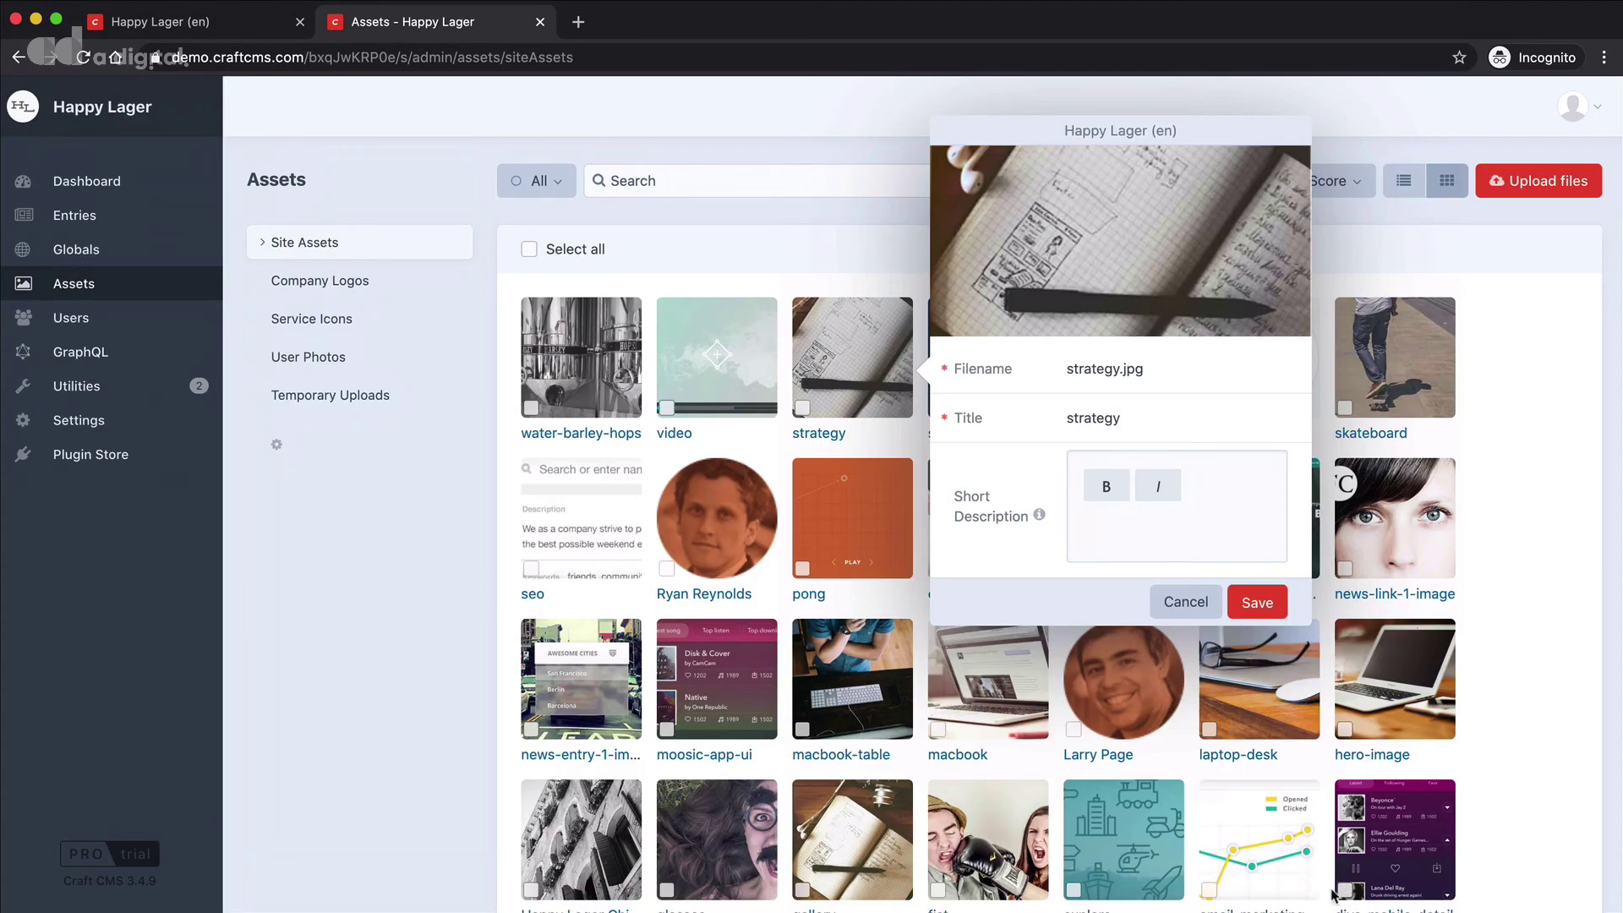
- Close the strategy details, then in table view check and uncheck strategy, sportsrus-bigfeature and sports-r-us-thumb
click(1188, 601)
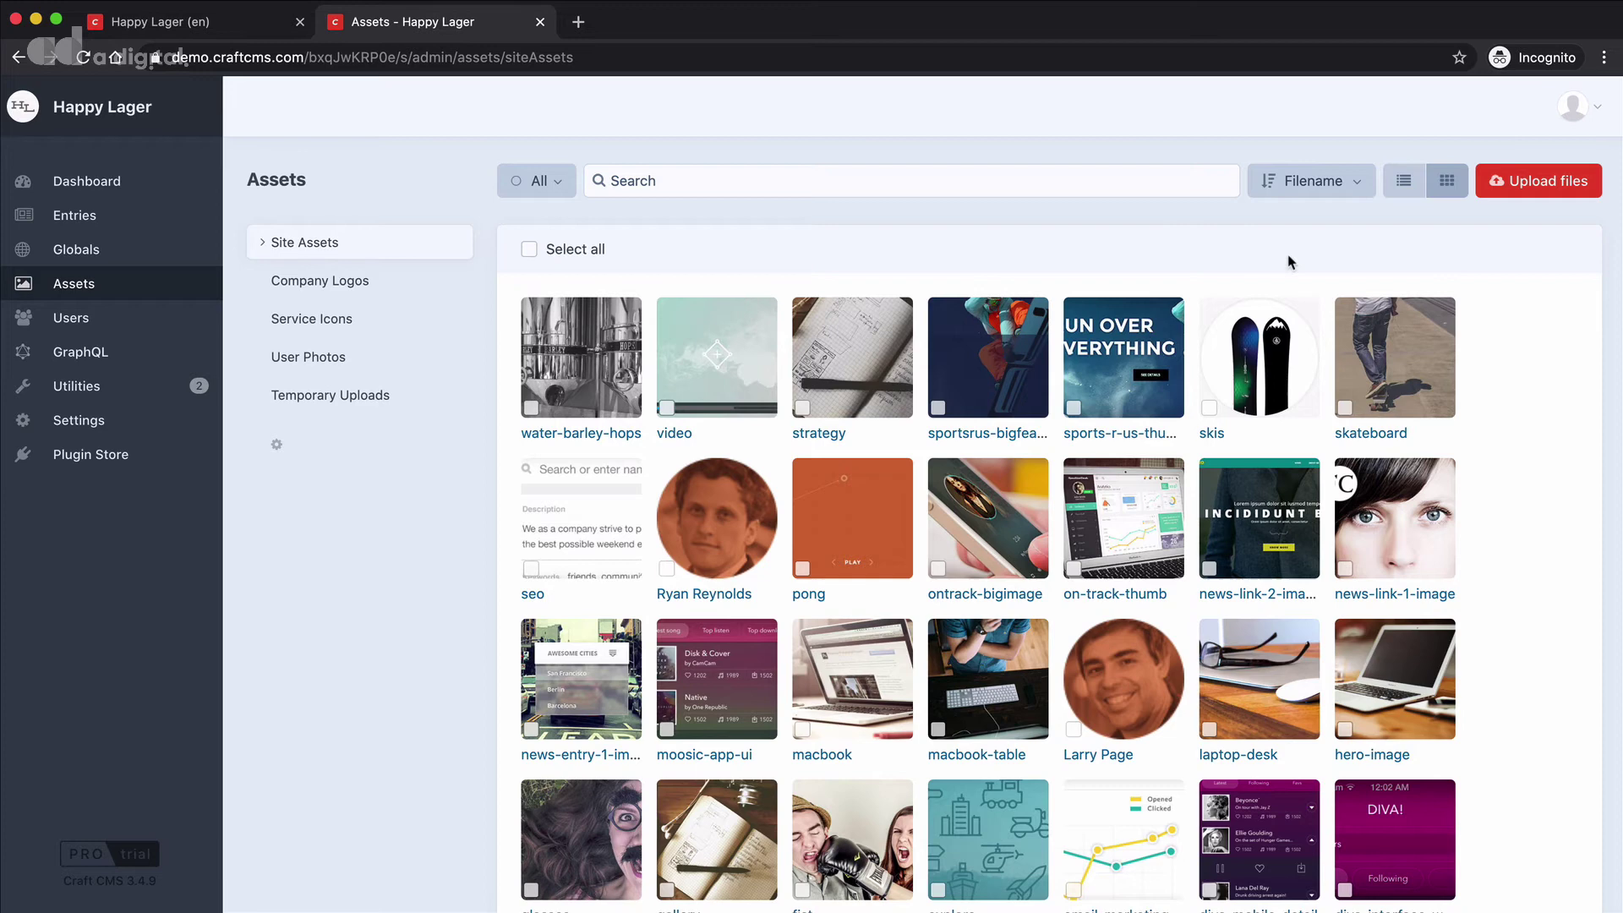
click(1404, 181)
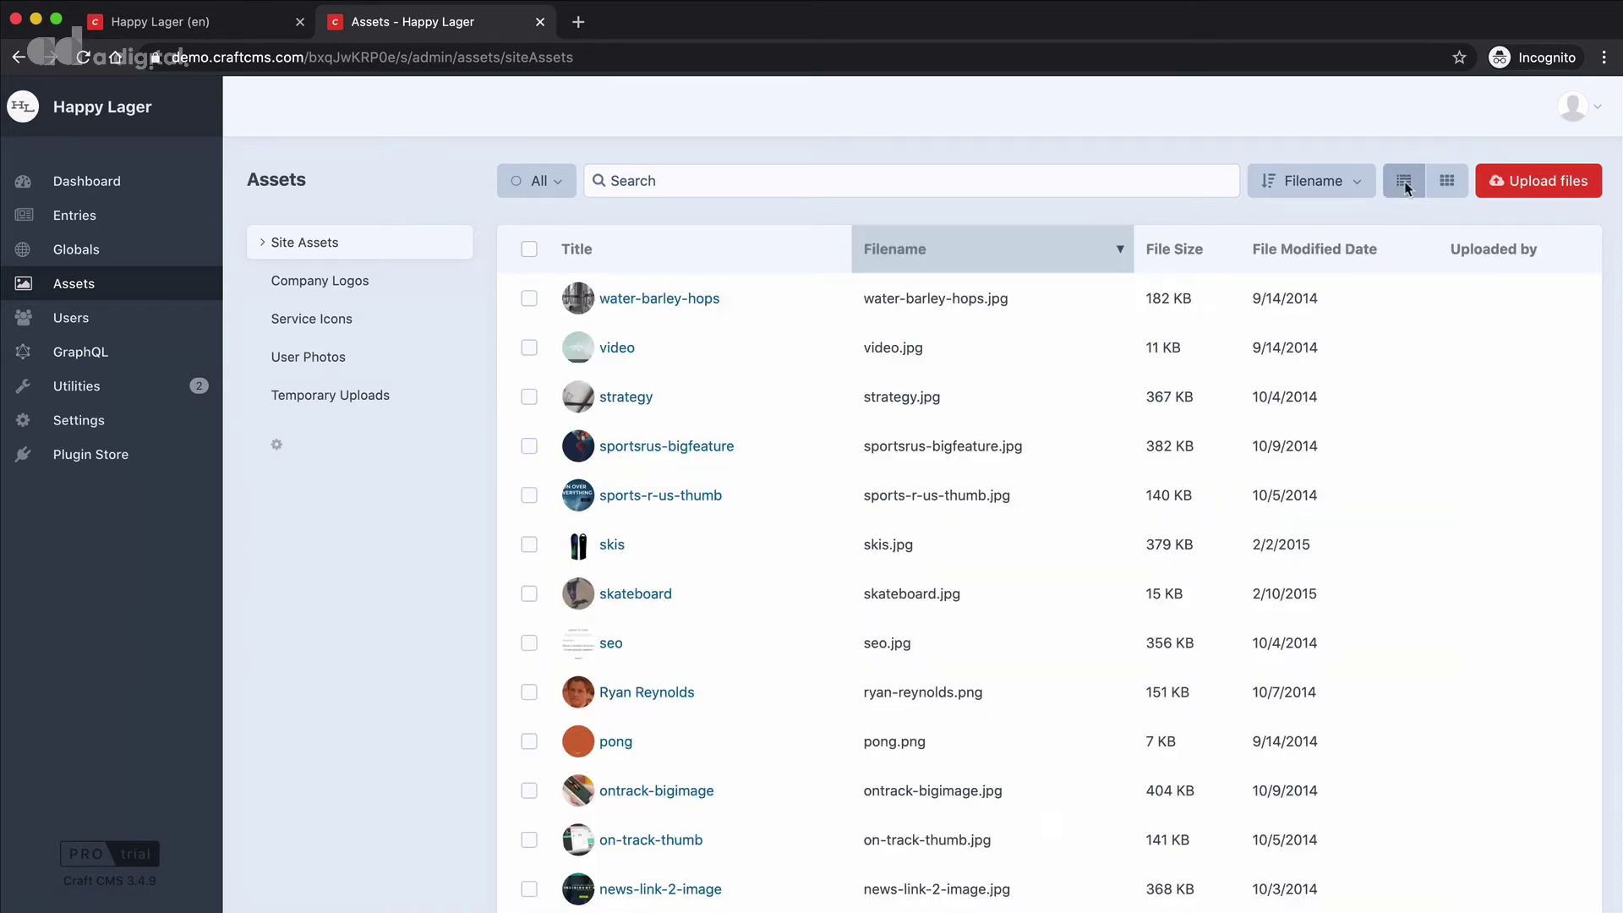
click(530, 397)
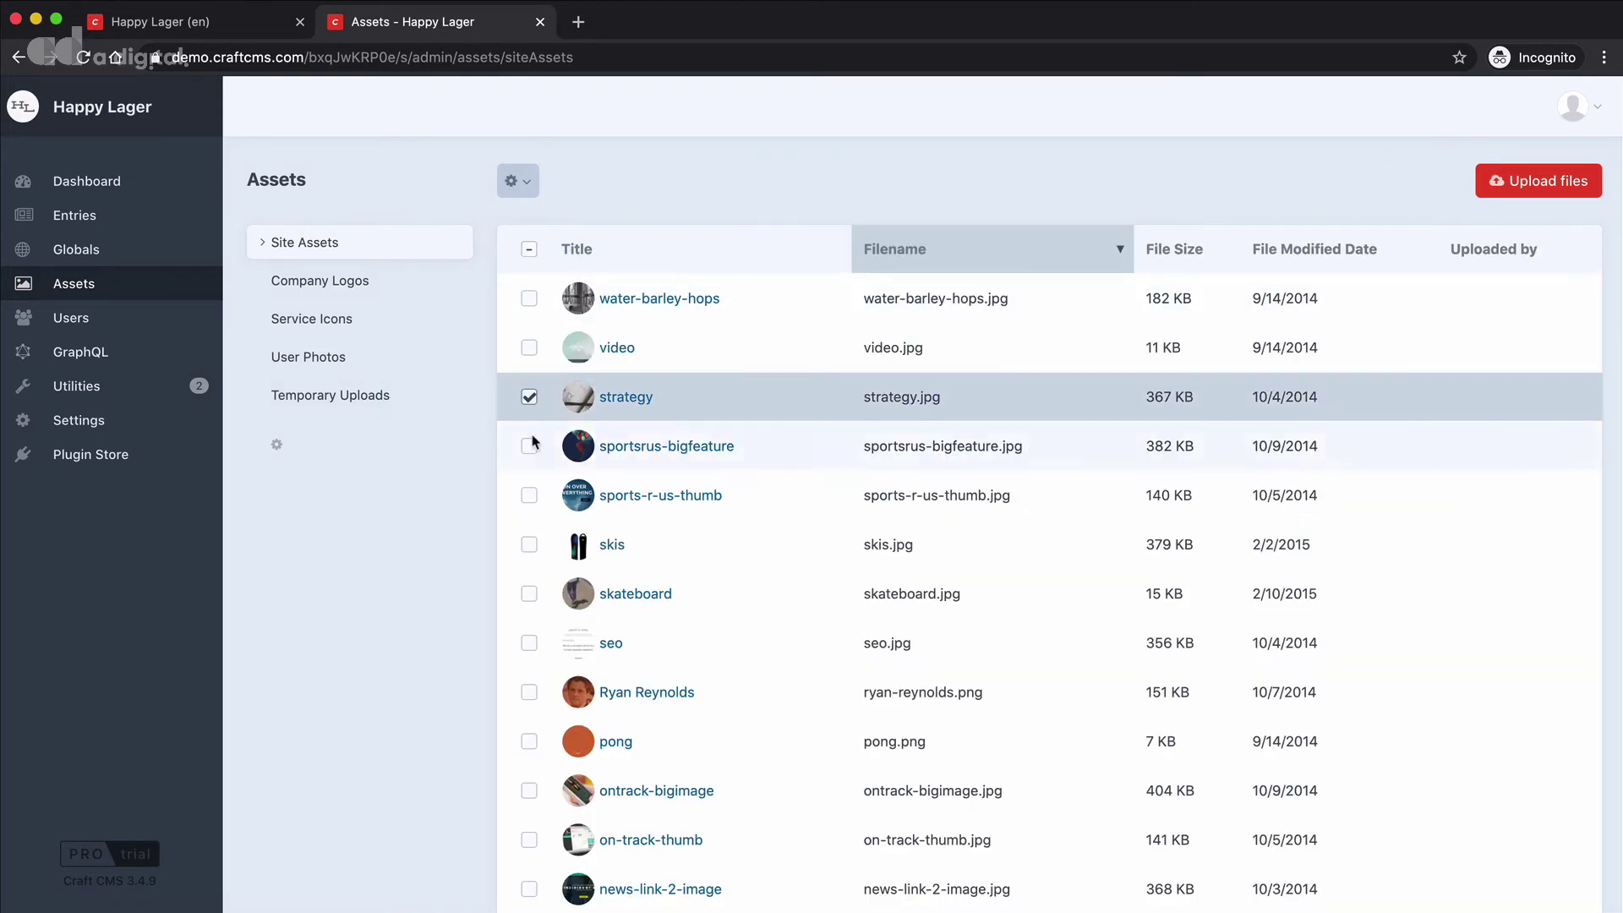
click(529, 445)
click(529, 495)
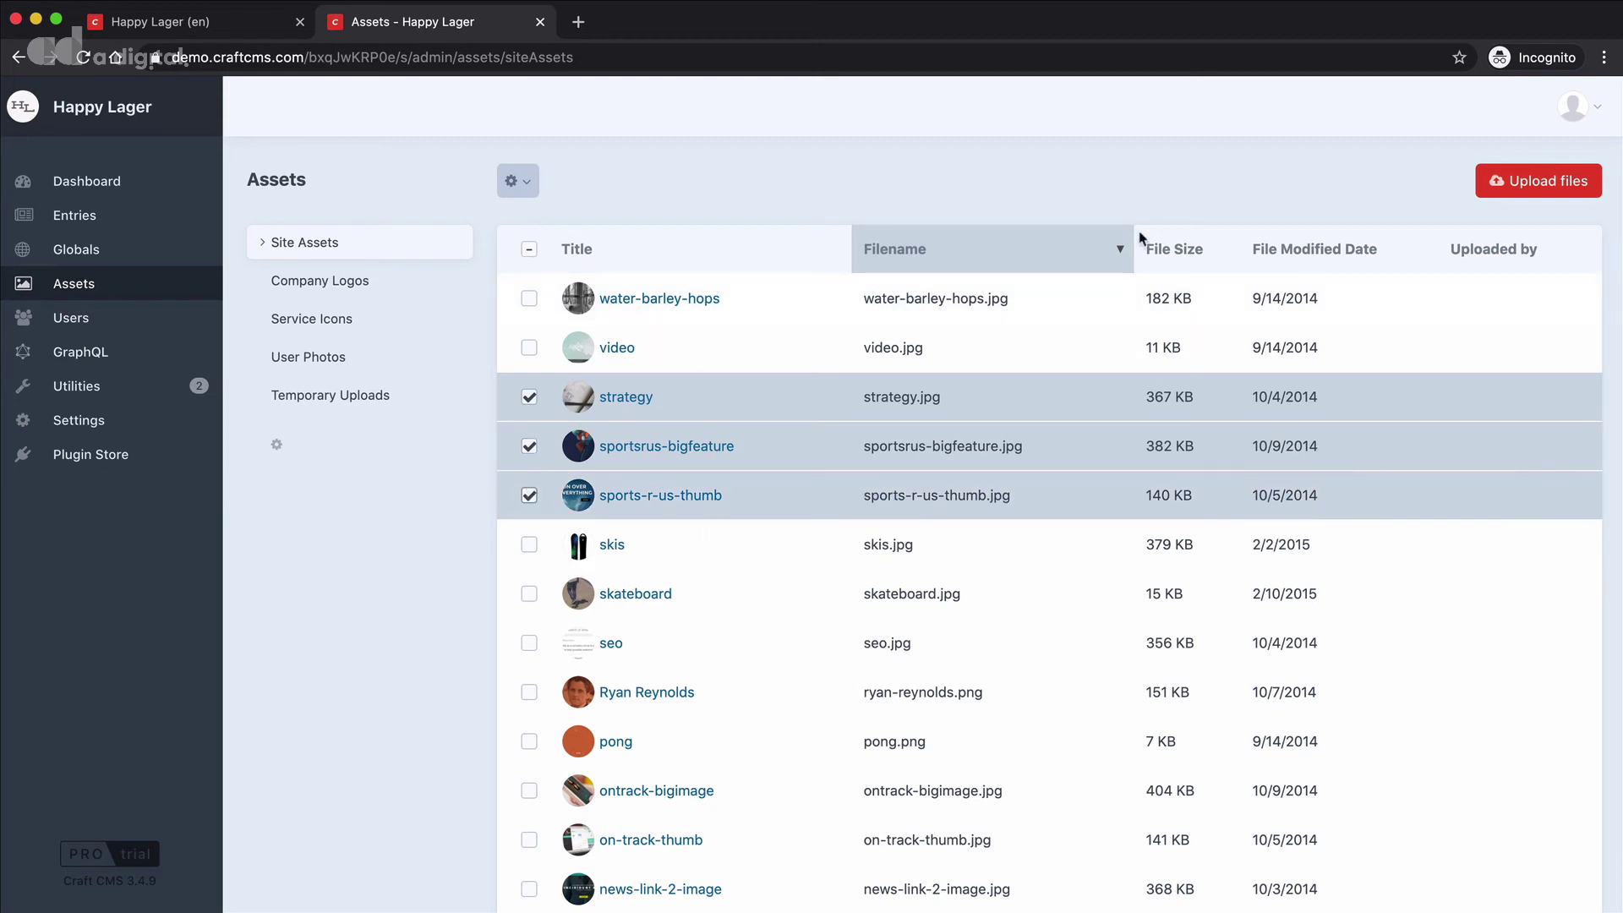
click(530, 398)
click(529, 446)
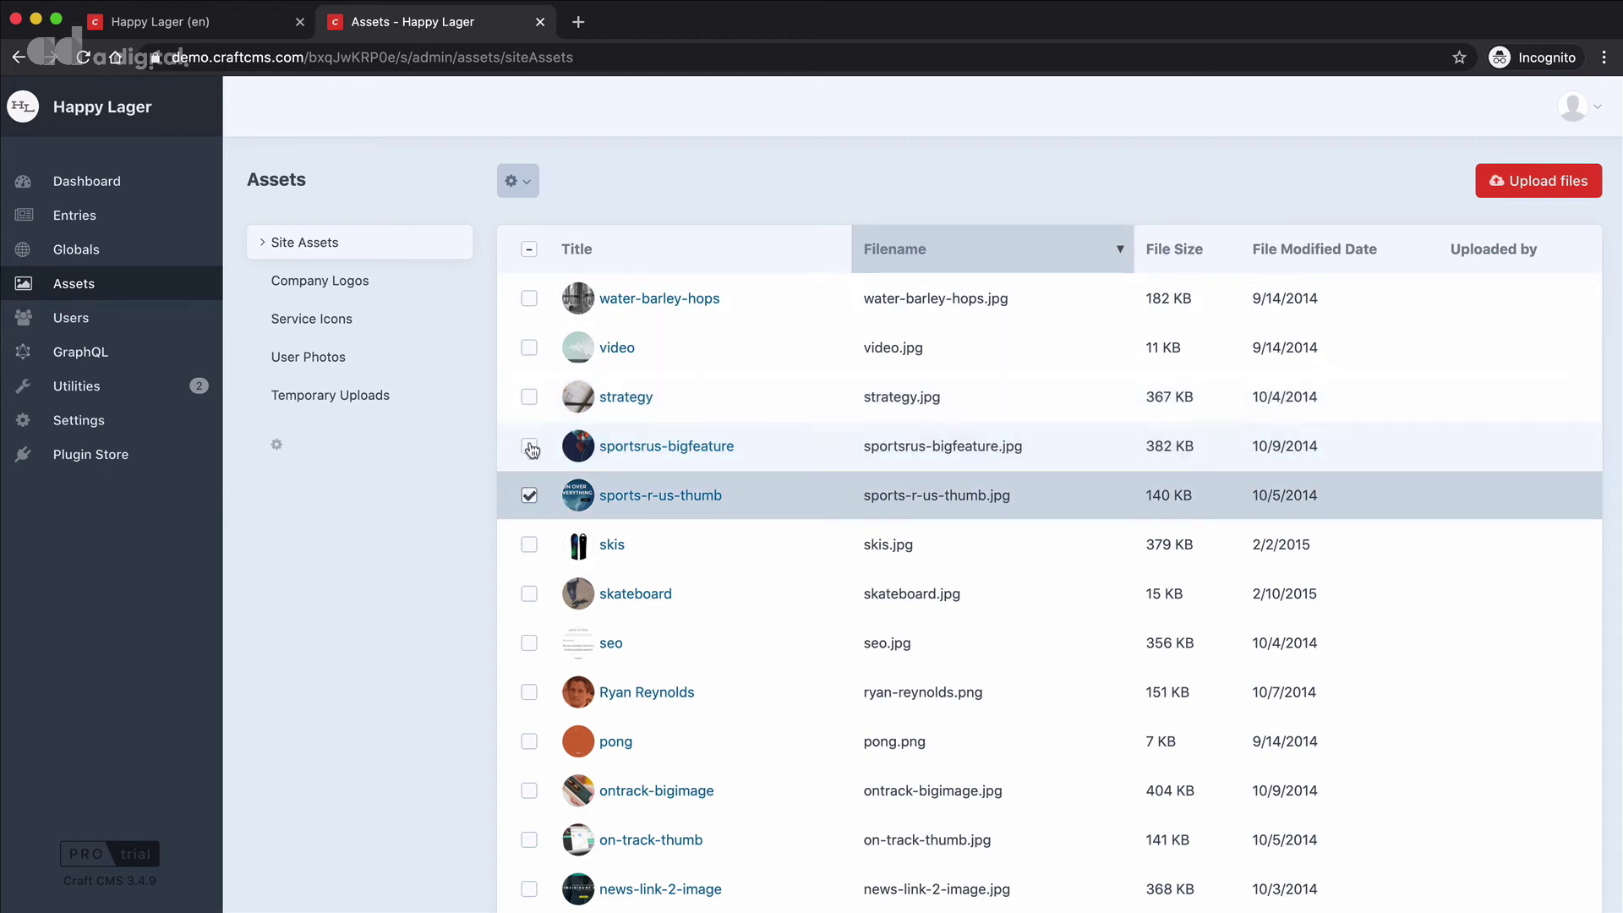
click(530, 496)
- In grid view, select water-barley-hops, video and strategy and show their available actions
click(1447, 180)
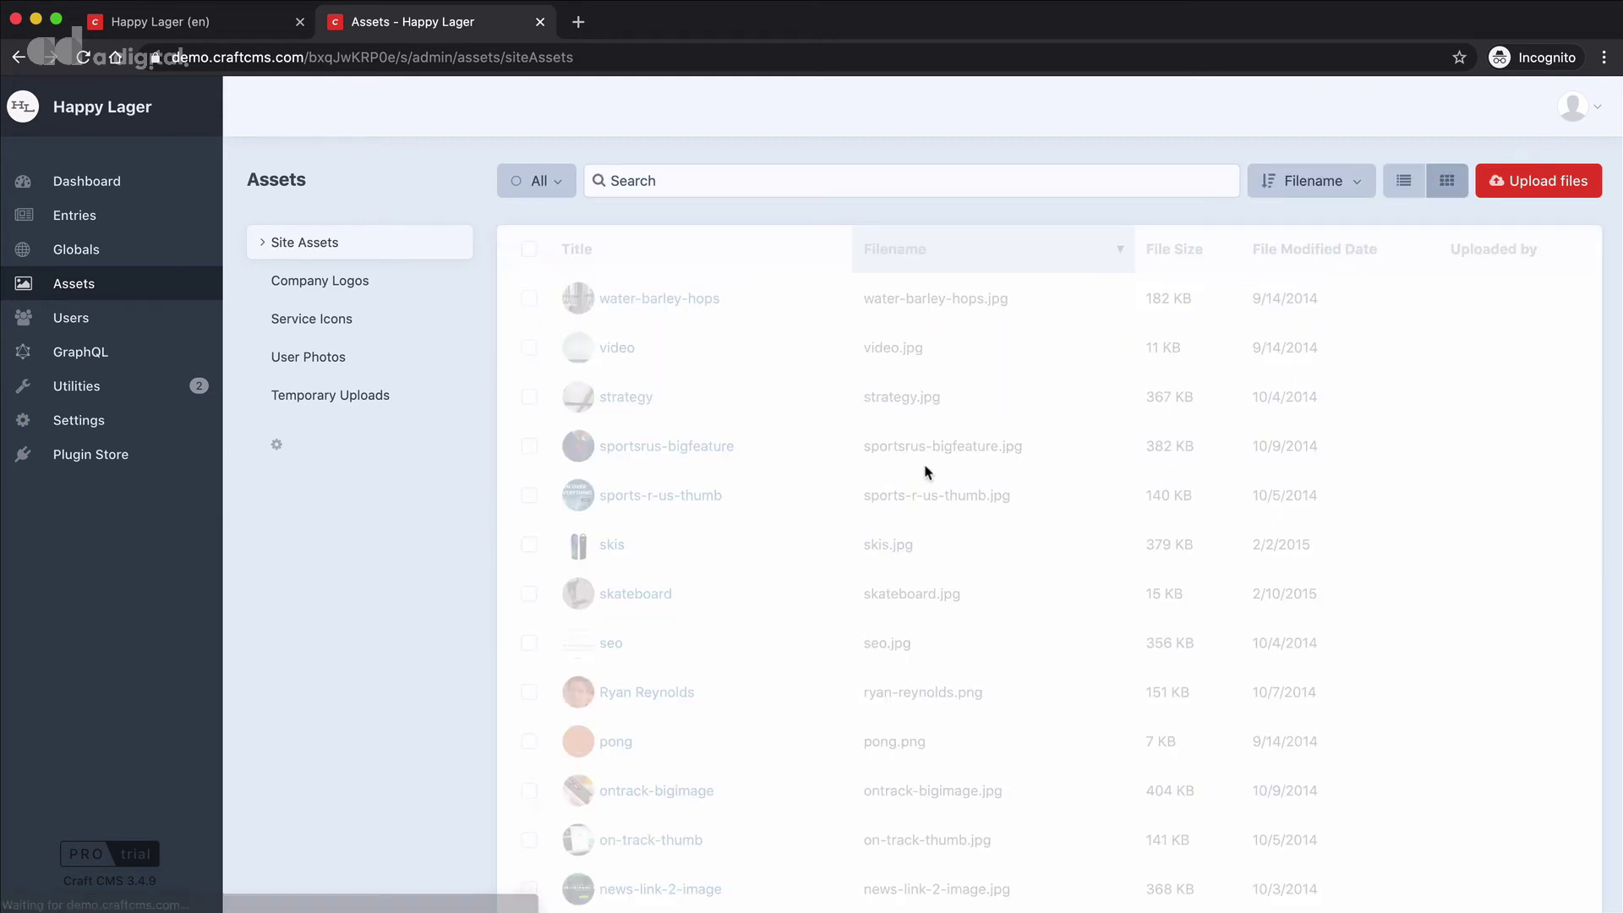
click(531, 408)
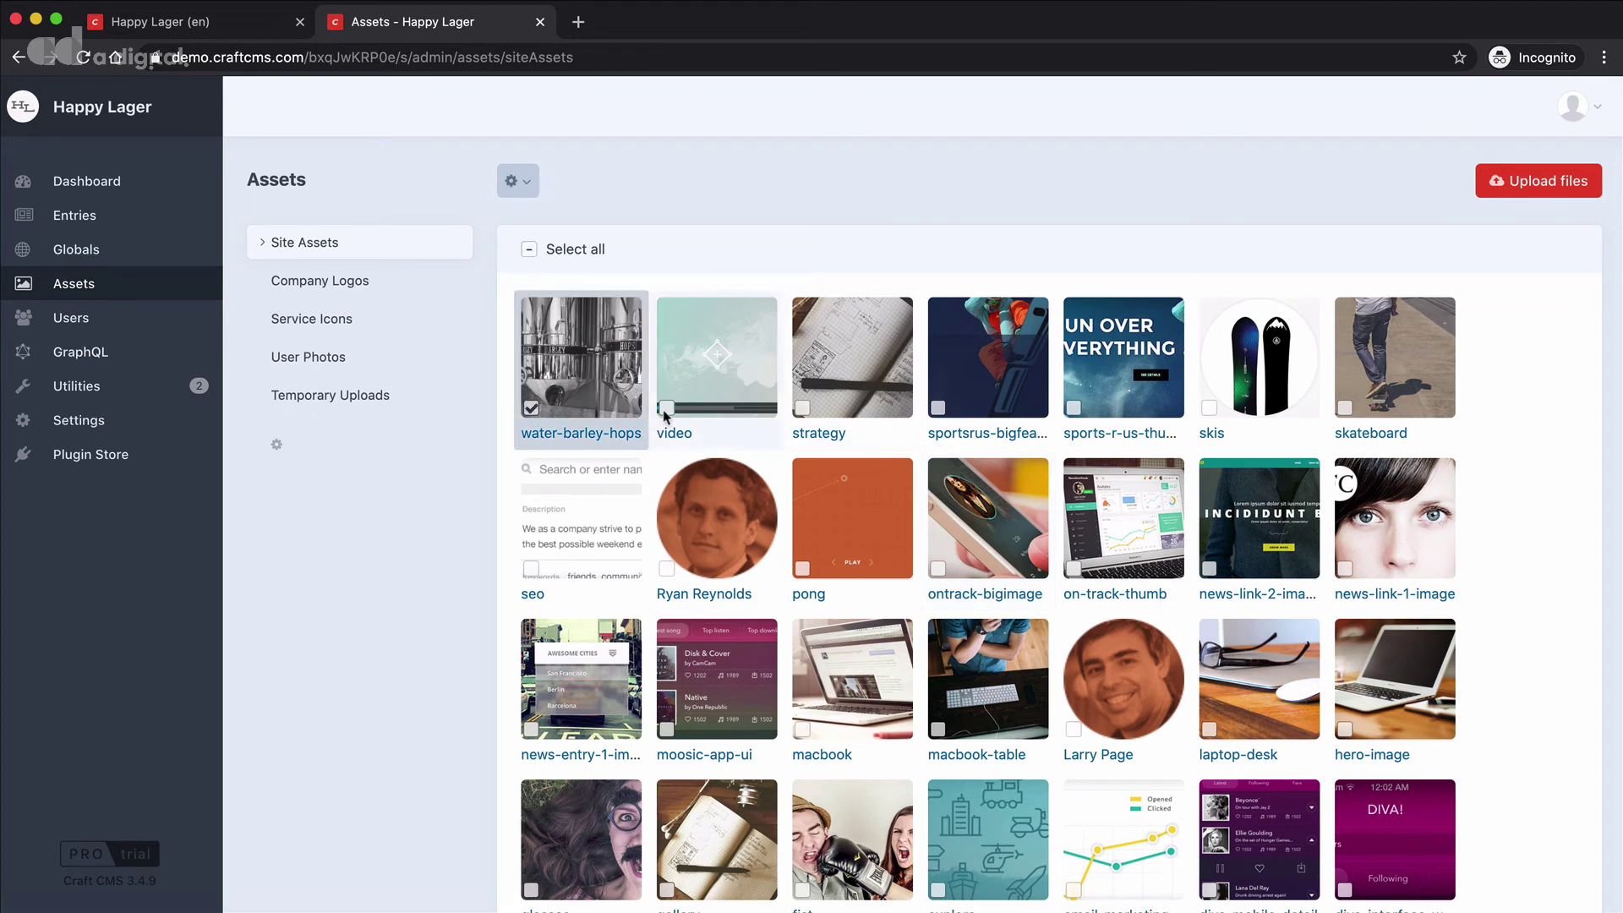
click(667, 409)
click(802, 410)
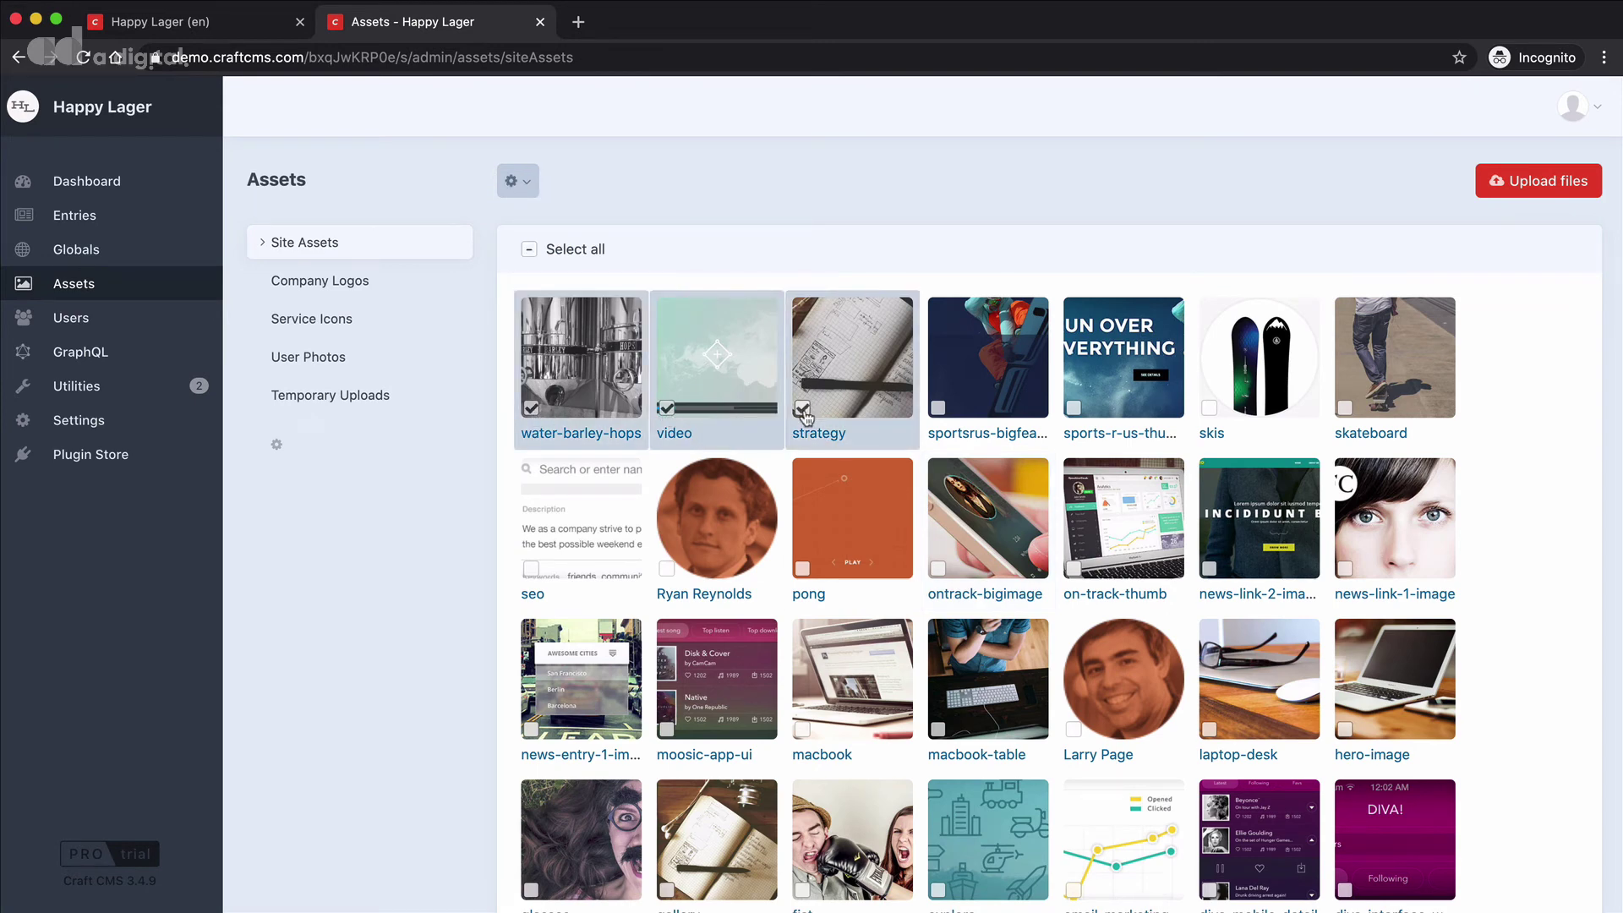
click(531, 186)
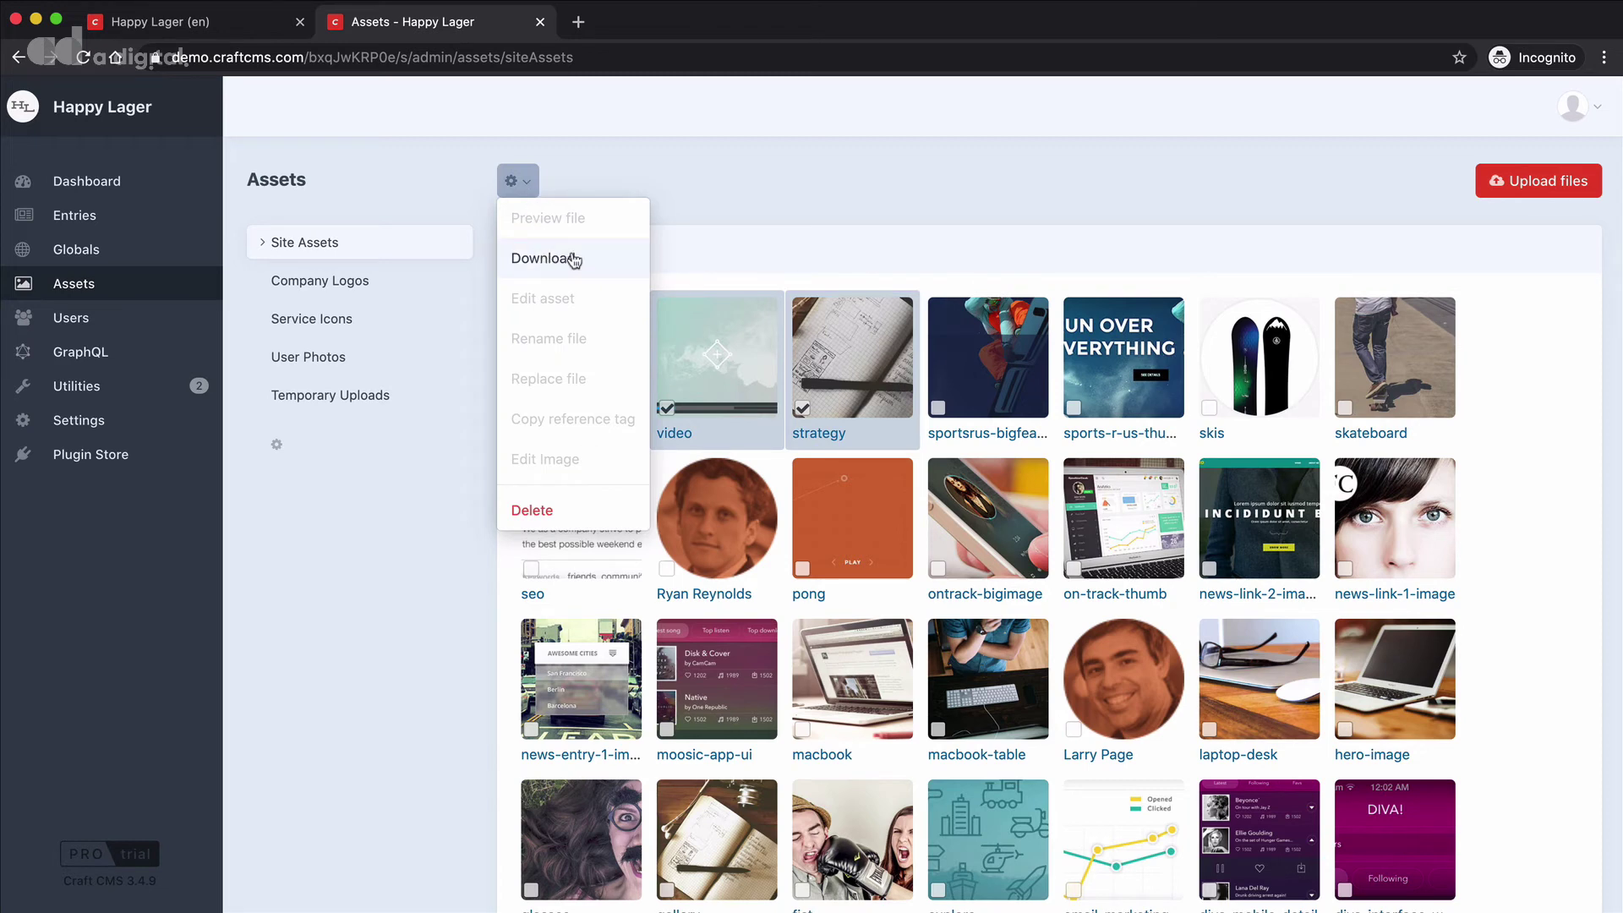
- Deselect video and strategy, leaving water-barley-hops, and show its full single-asset actions list
click(700, 186)
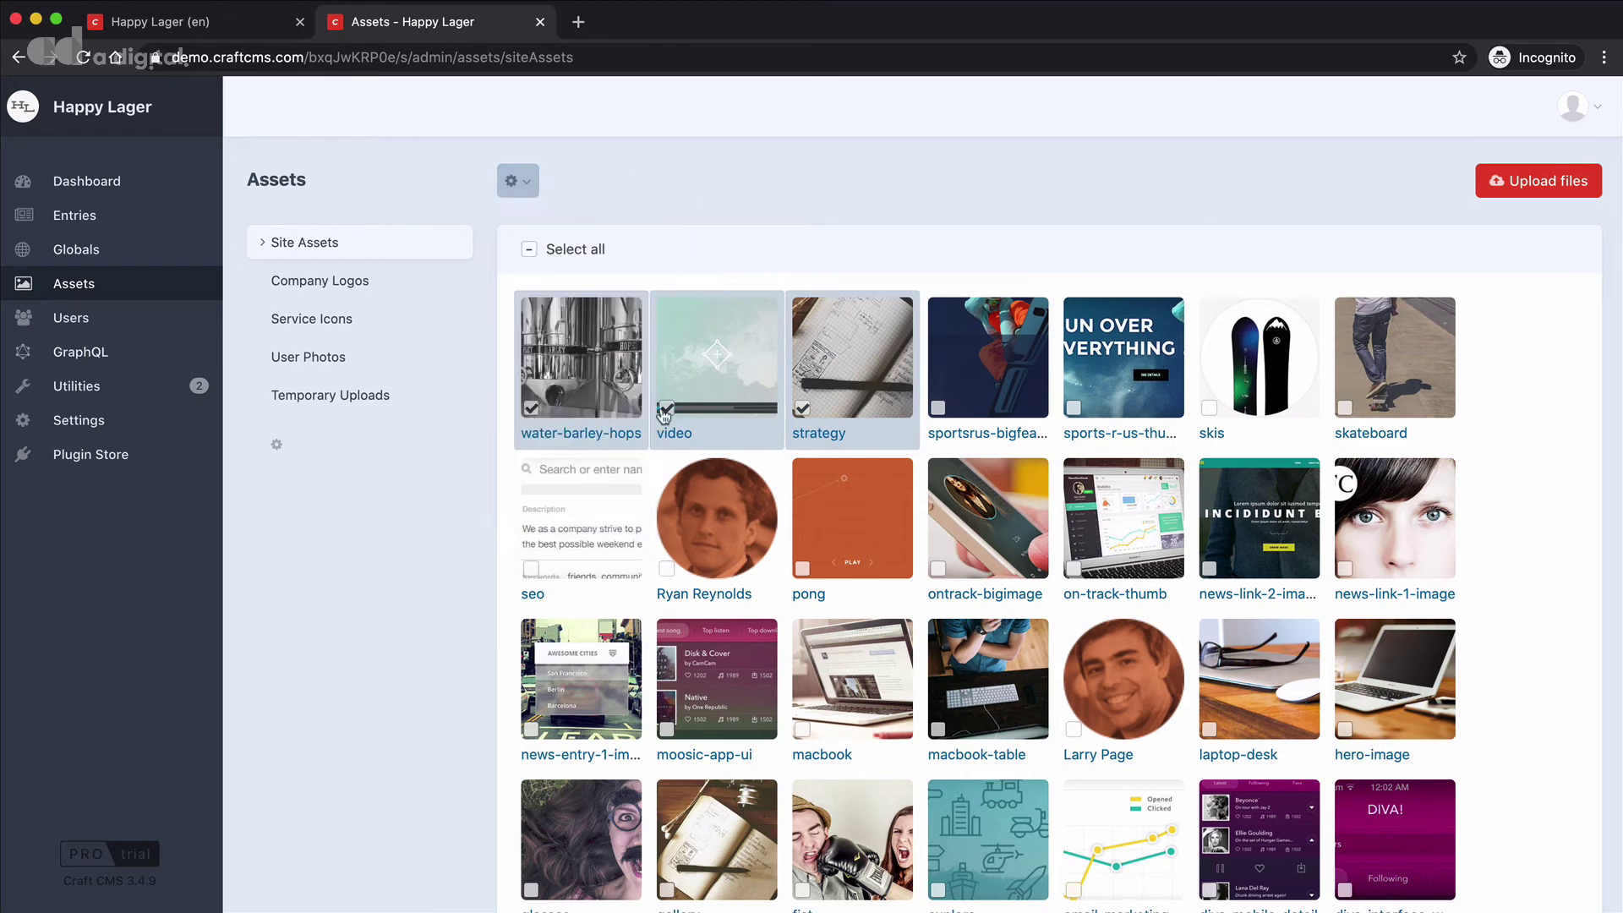
click(667, 409)
click(802, 408)
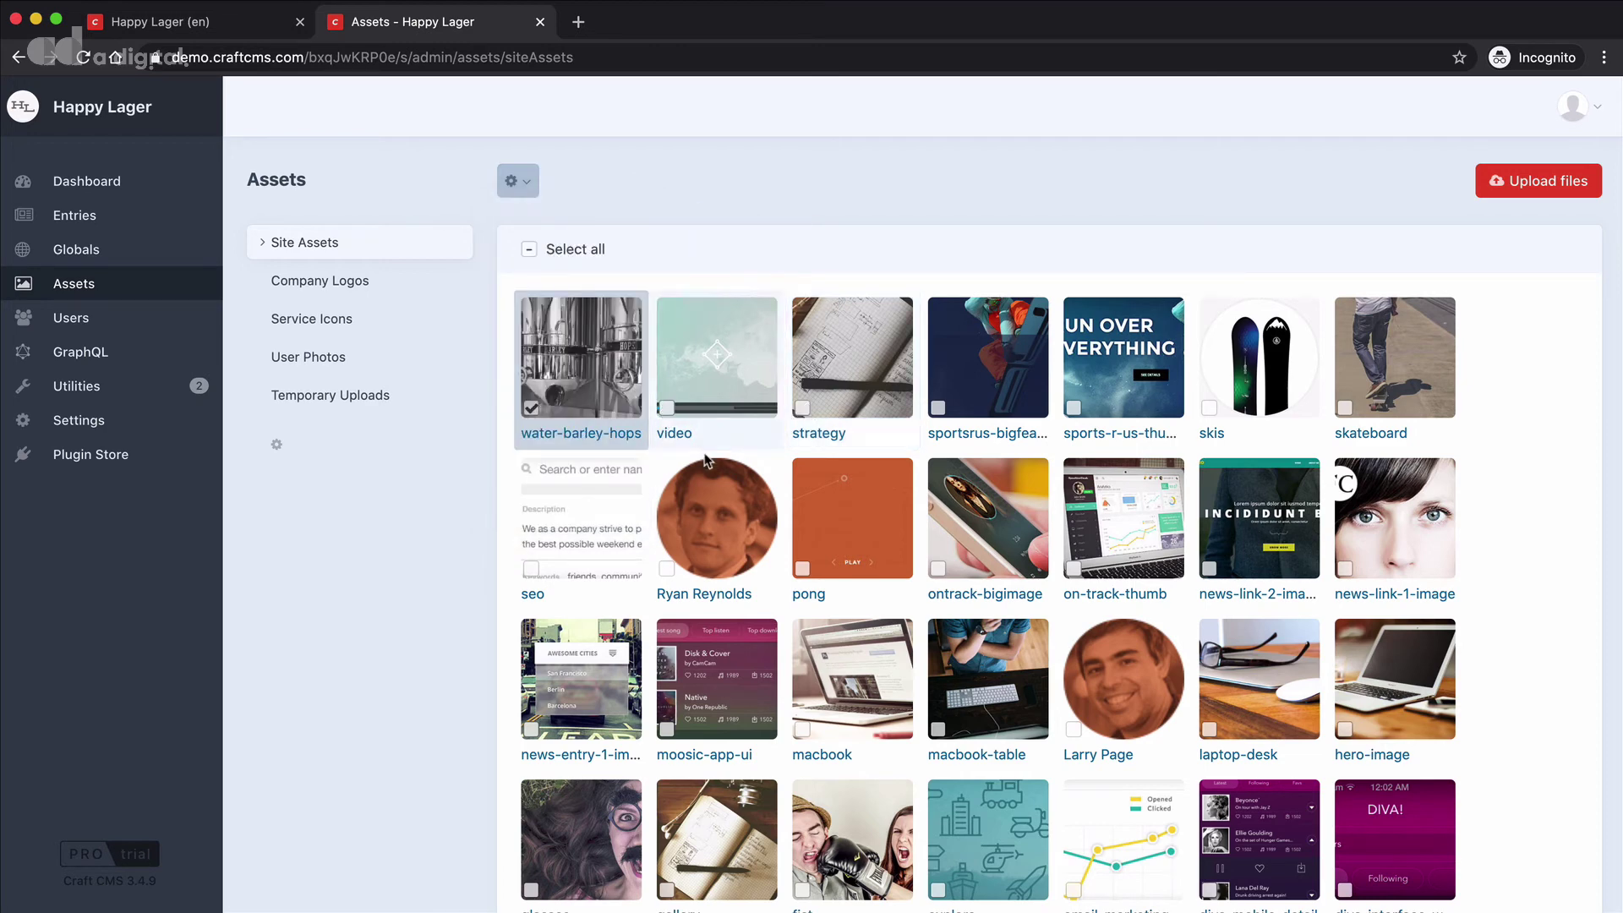
click(533, 184)
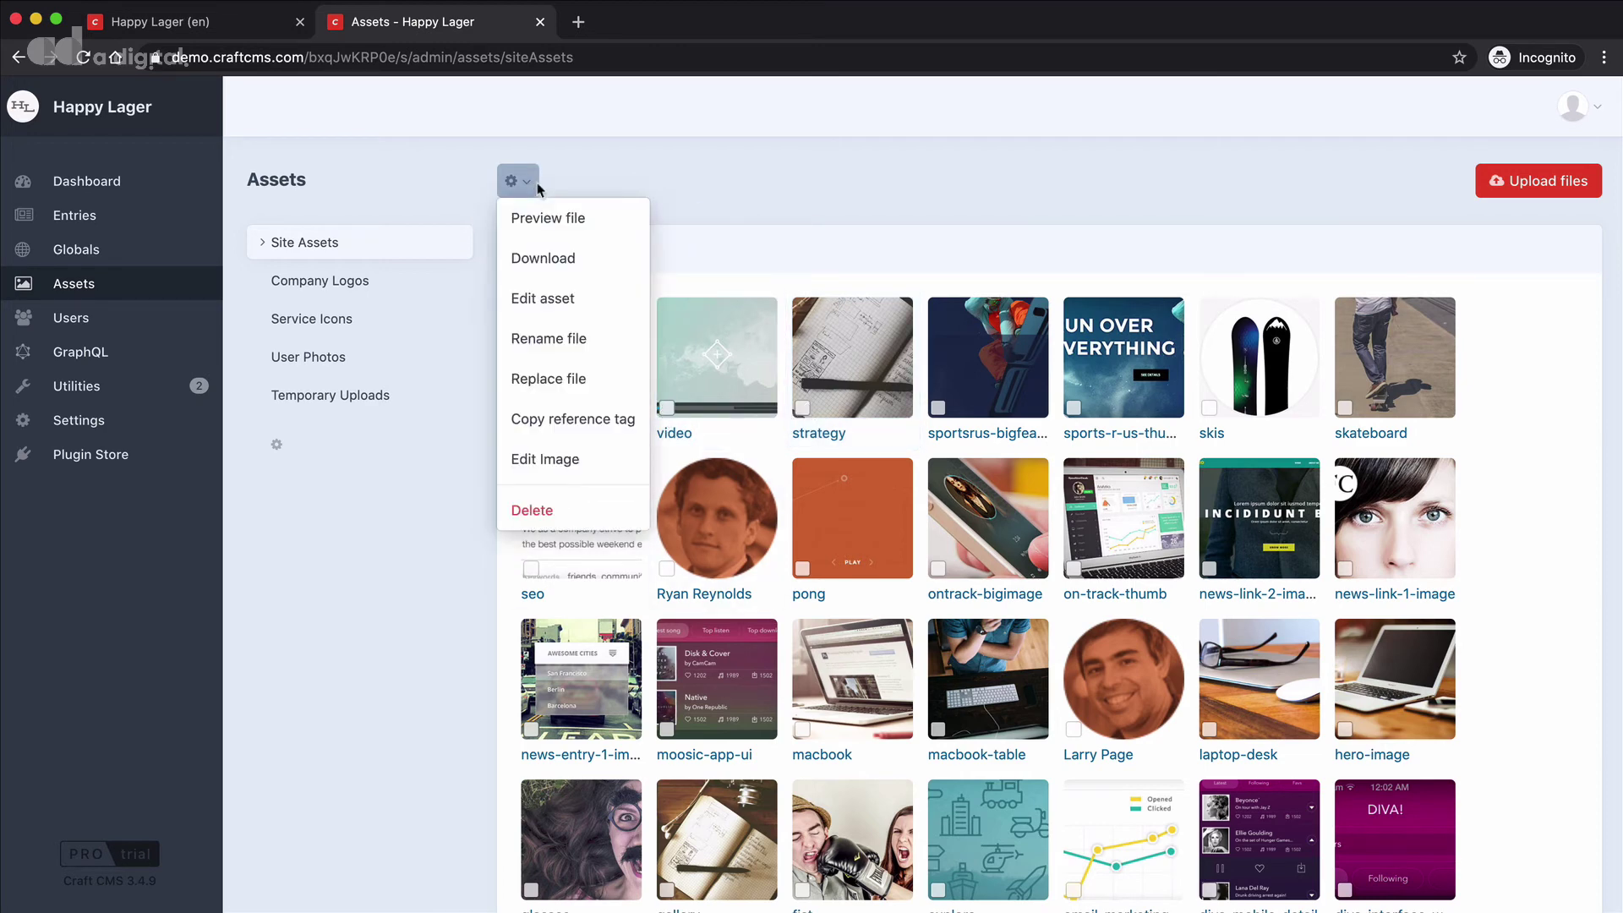
- Dismiss the actions list and deselect water-barley-hops, leaving no images selected
click(622, 420)
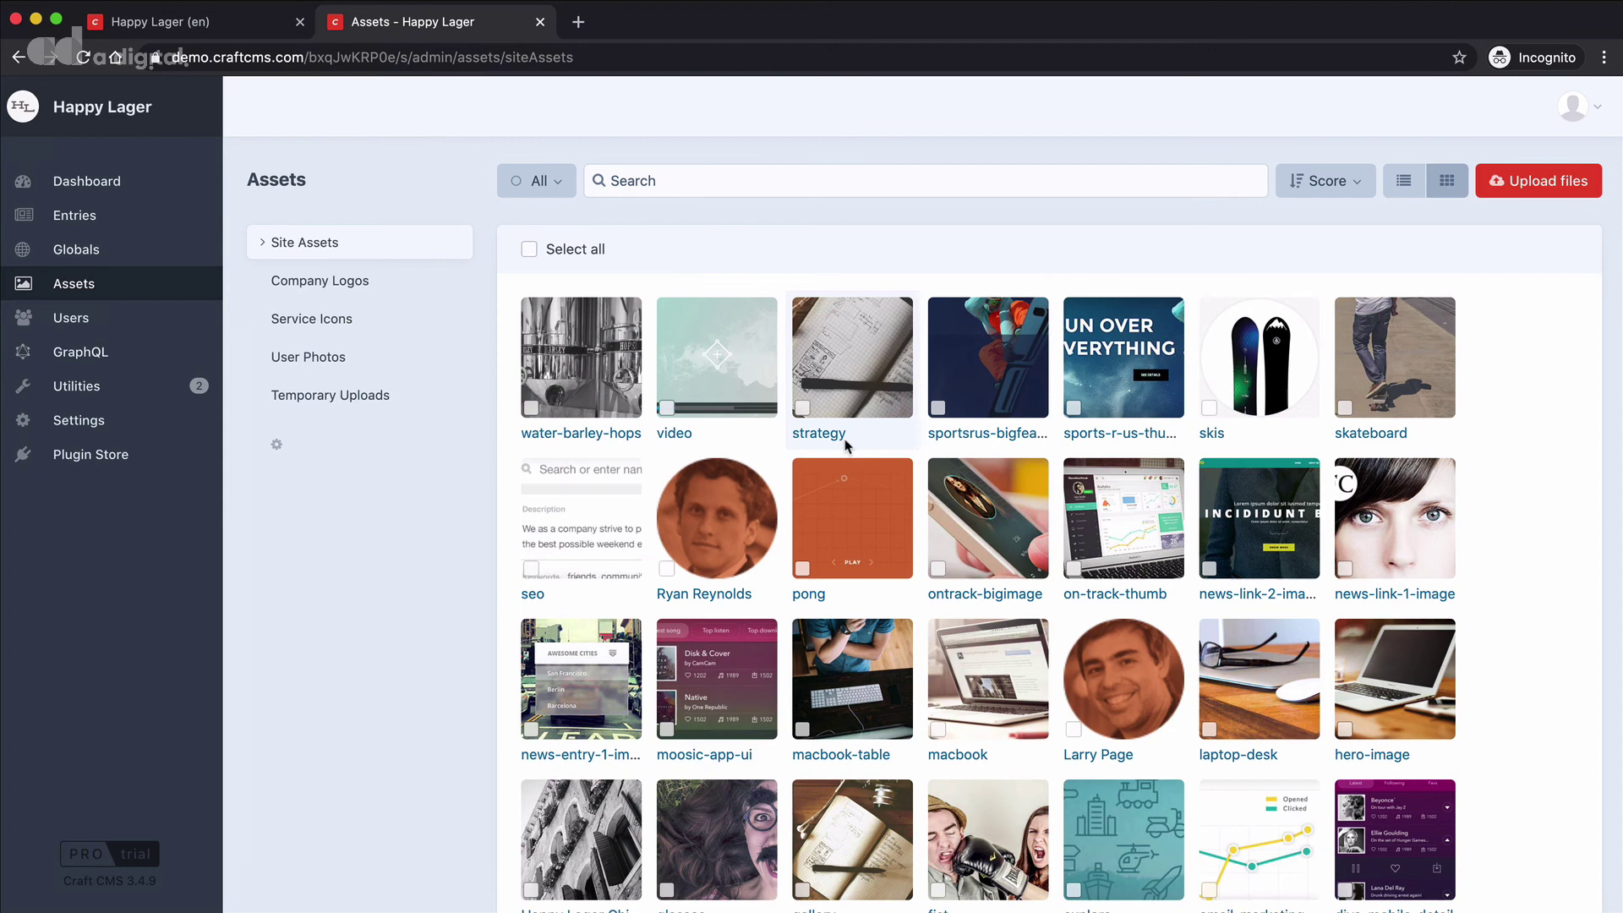